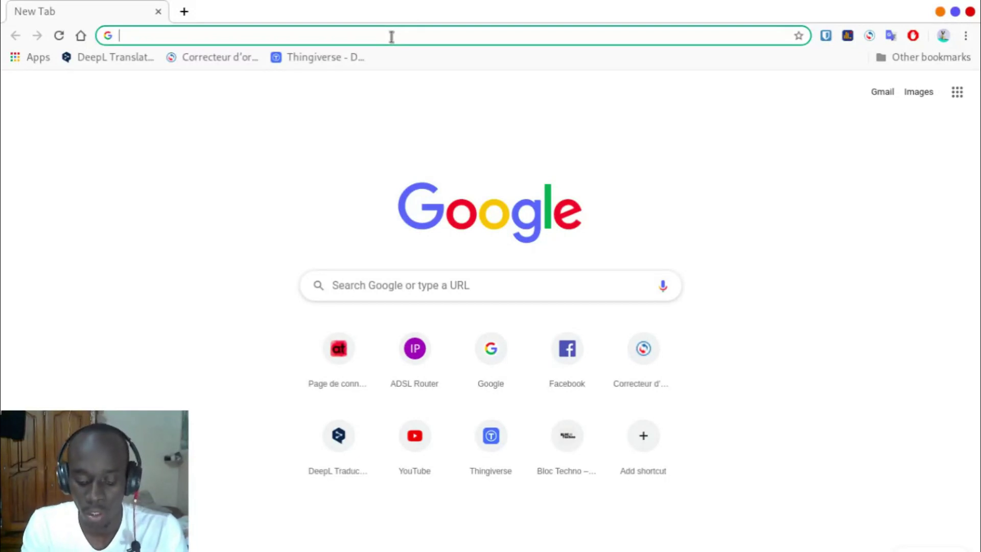
Step: Go to arduino.cc and open the Software page for the Arduino IDE 1.8.12 downloads
text(arduino)
key(Return)
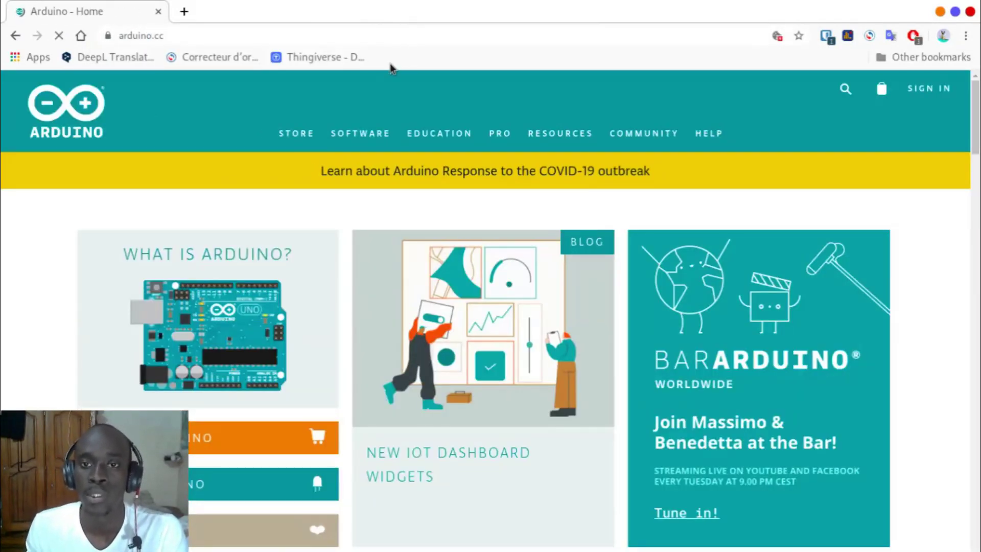
mouse_move(361, 135)
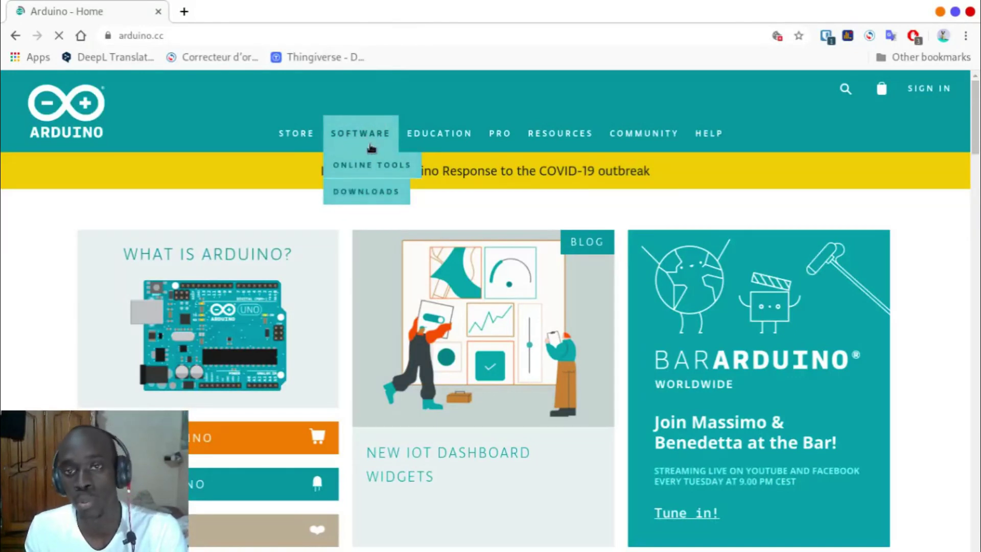
click(367, 191)
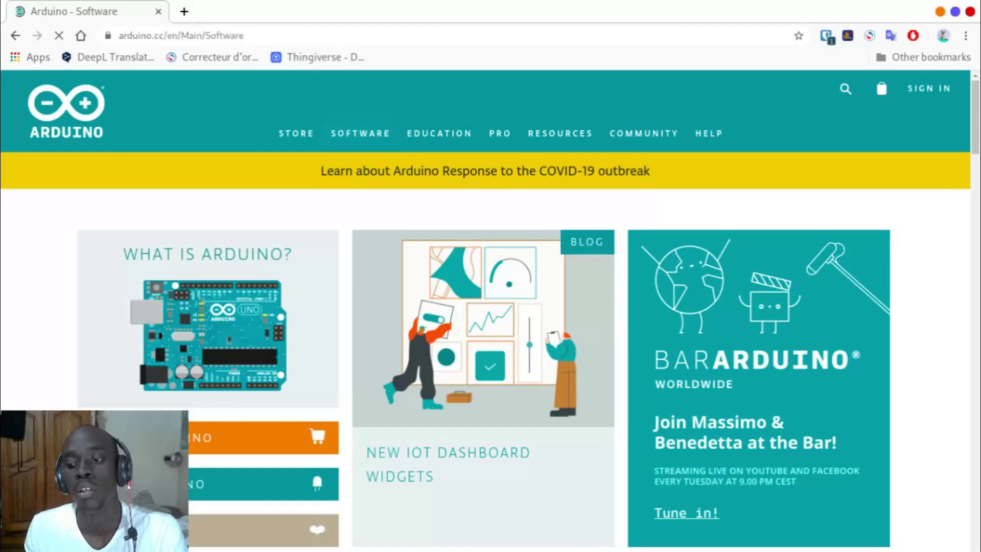
scroll(911, 479, down, 6)
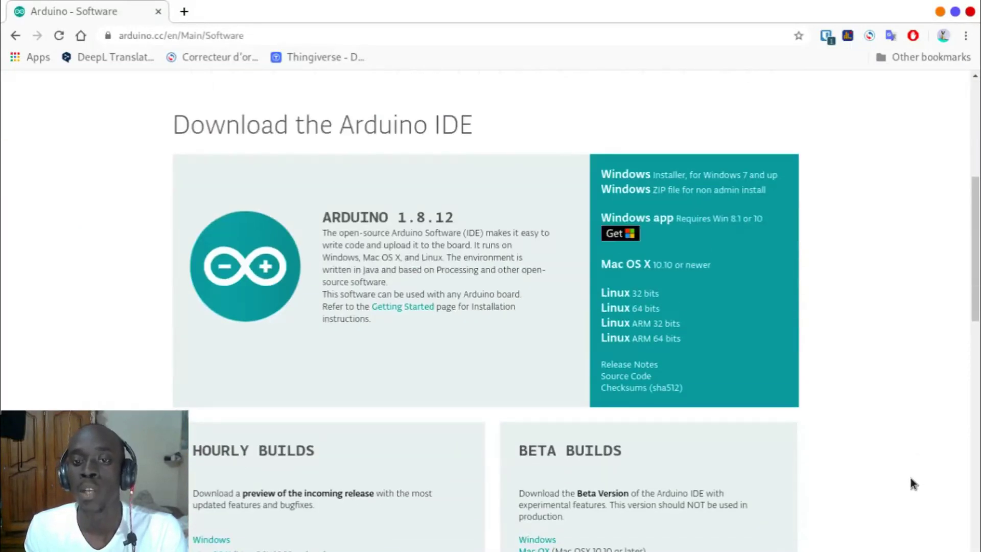
scroll(868, 397, up, 1)
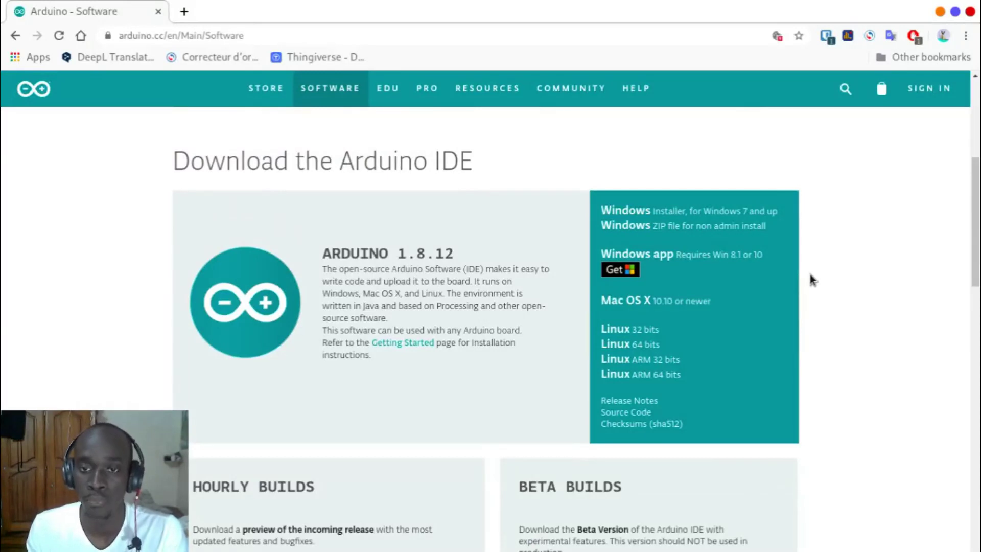
scroll(810, 271, up, 2)
scroll(810, 272, down, 3)
scroll(795, 254, up, 2)
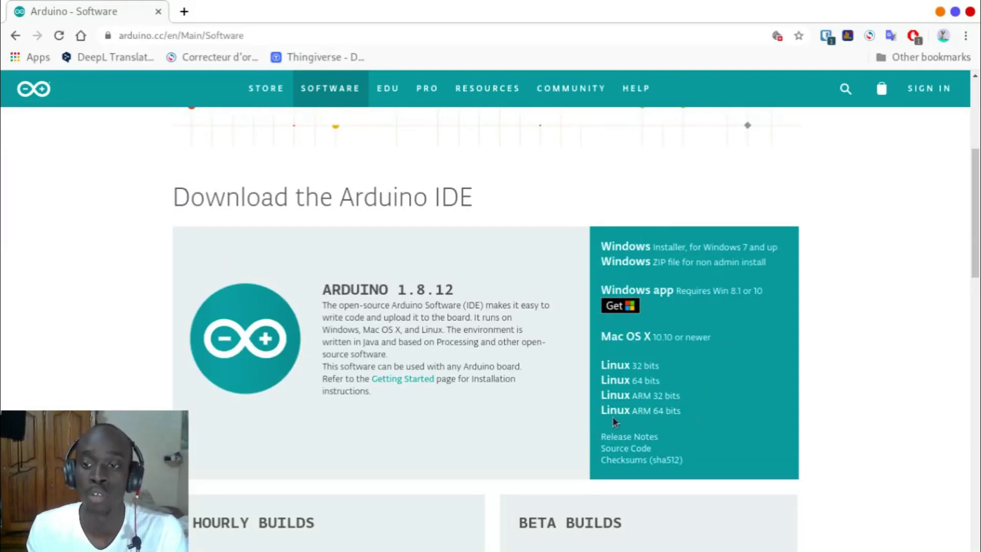
Step: Try the Linux 64-bit 'Just Download' twice, hitting Error 1105, then close Firefox
click(622, 382)
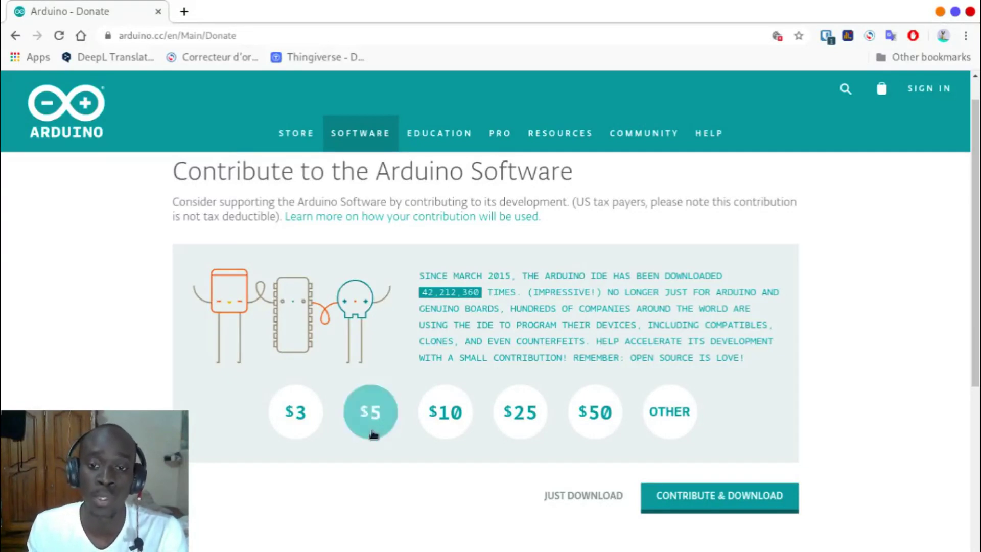
click(594, 499)
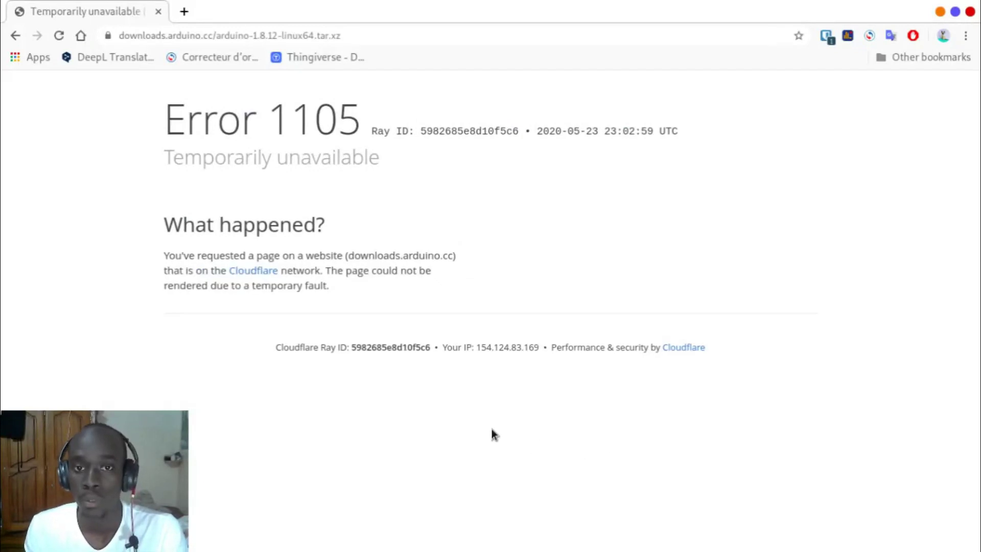
click(15, 35)
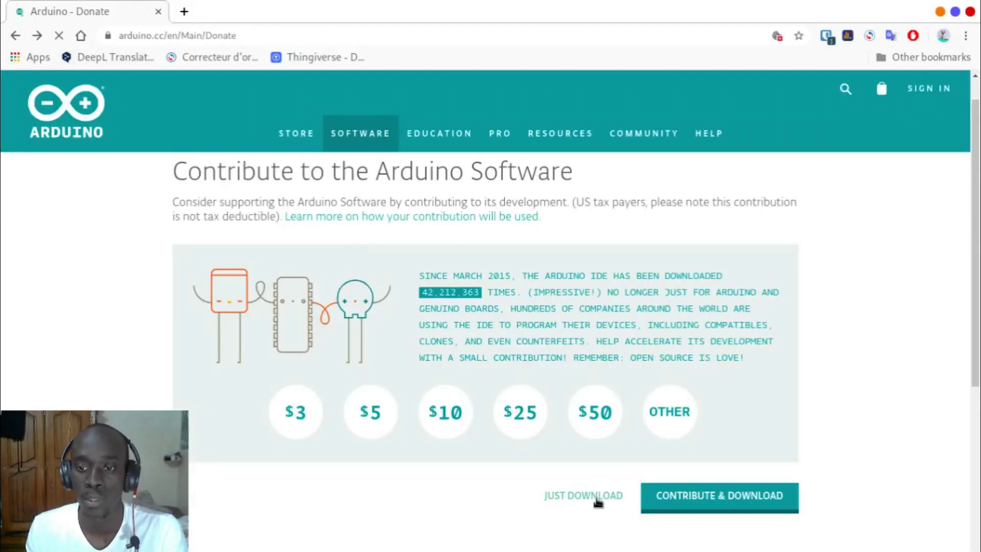
click(597, 501)
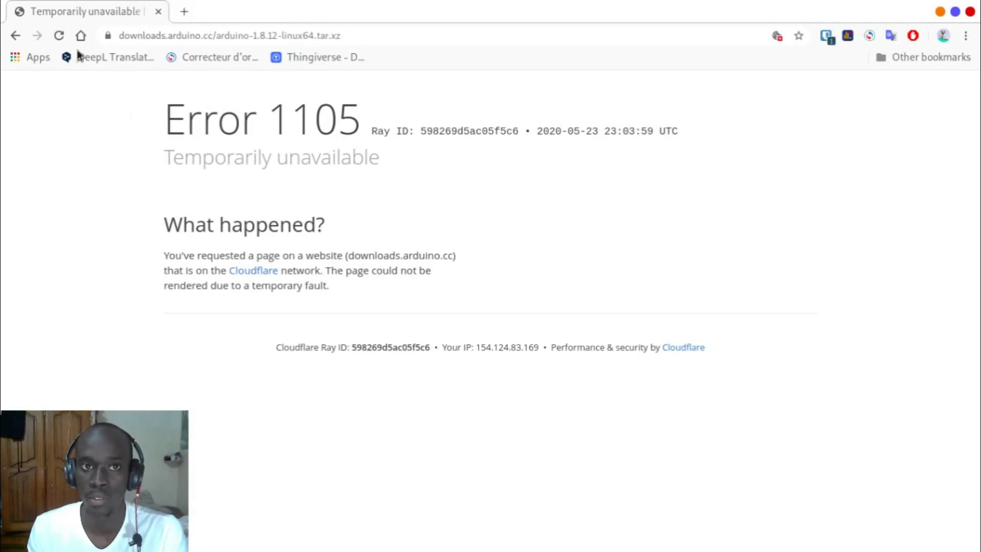
click(16, 35)
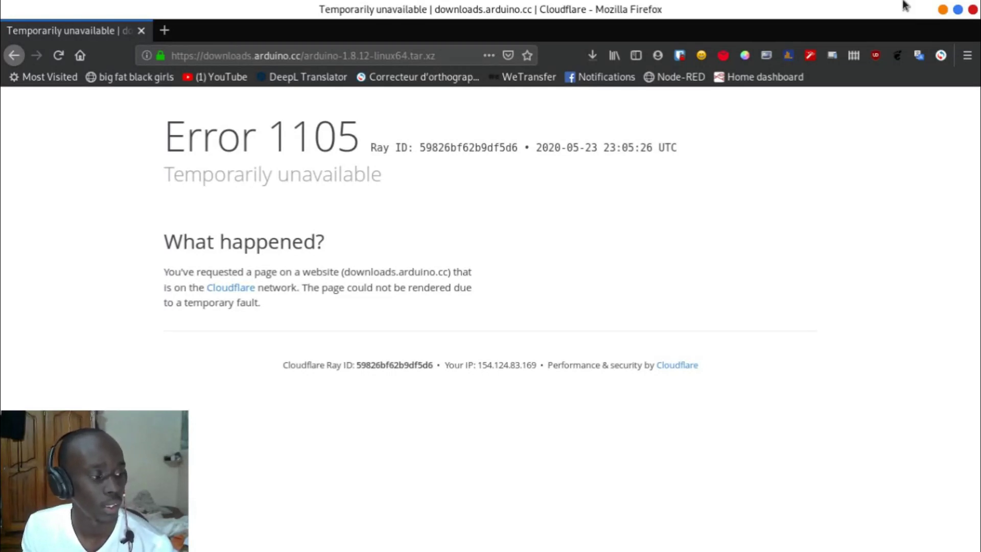
click(60, 56)
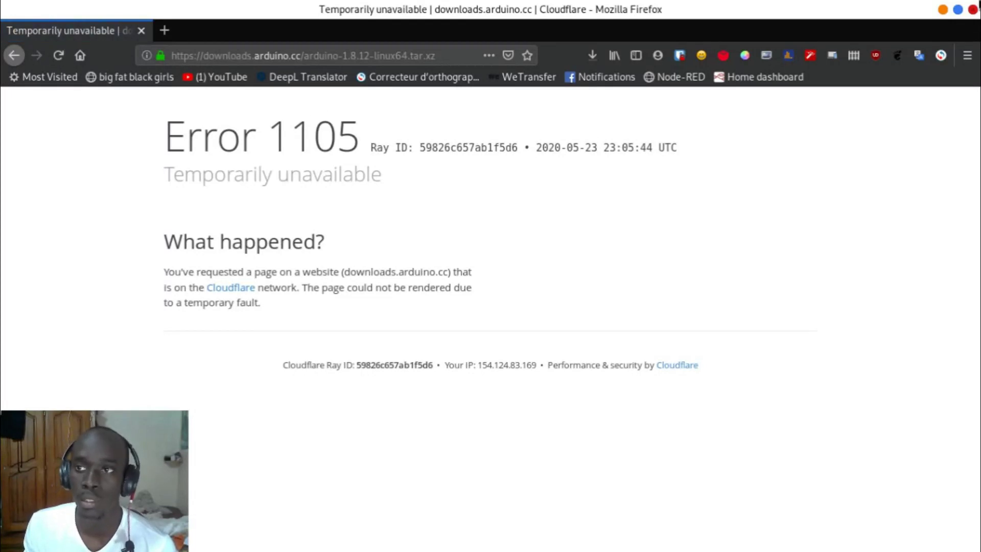
click(972, 9)
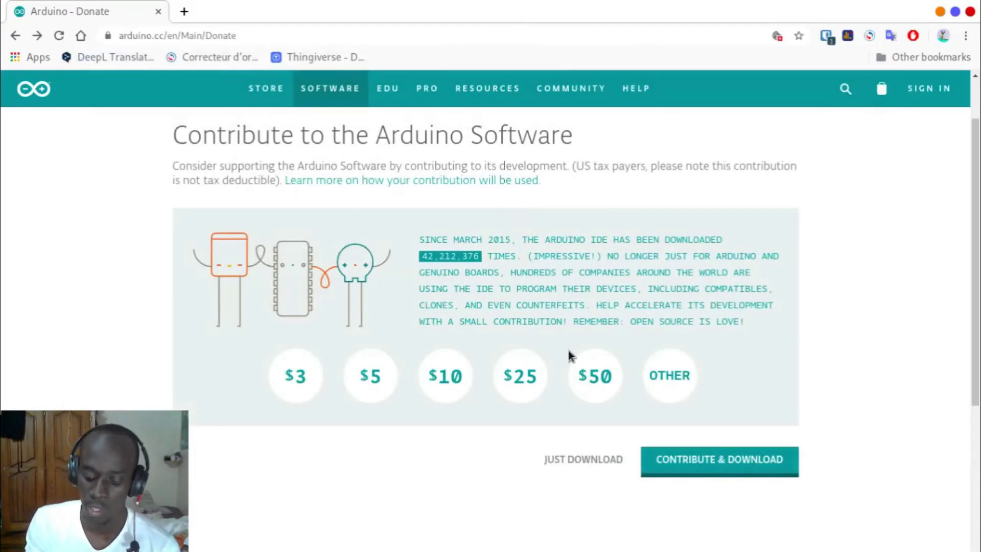
Step: Find the completed arduino-1.8.12-linux64.tar (1).xz entry in Chromium's downloads list
key(ctrl+j)
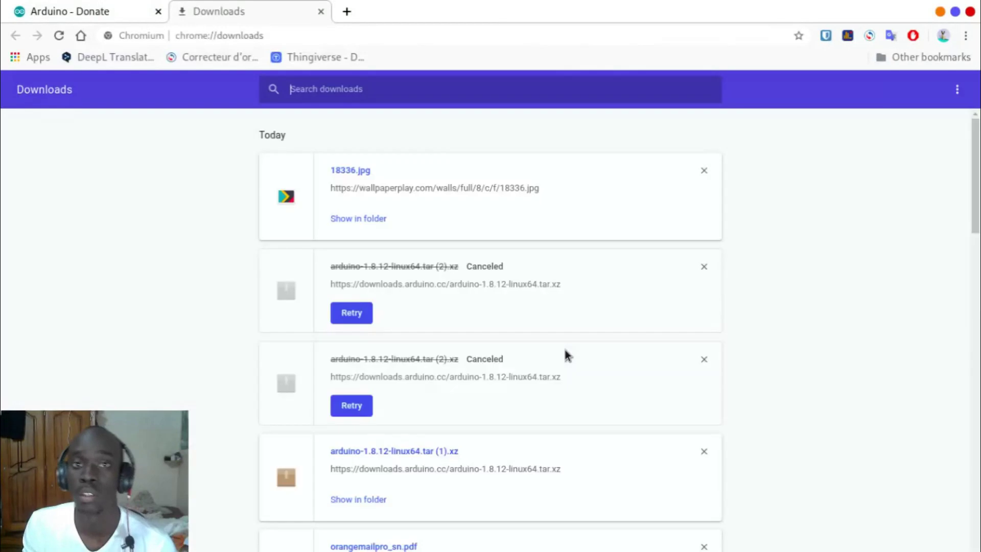
scroll(507, 323, down, 2)
scroll(506, 323, down, 3)
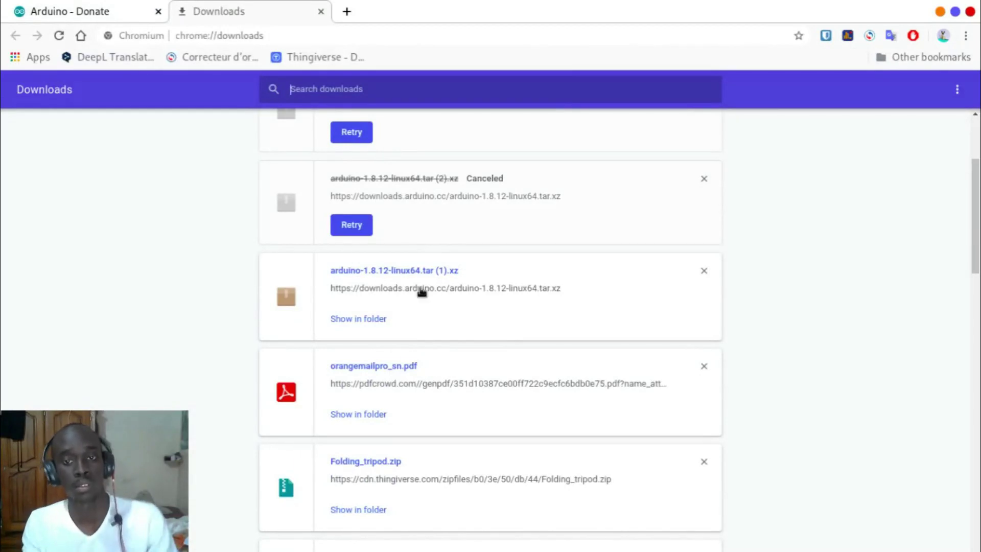
click(153, 7)
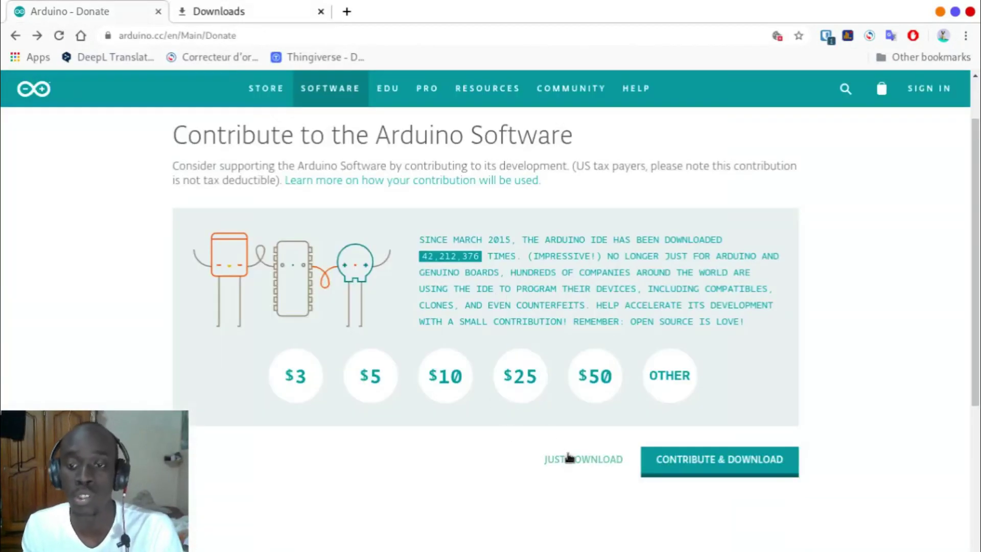
click(271, 11)
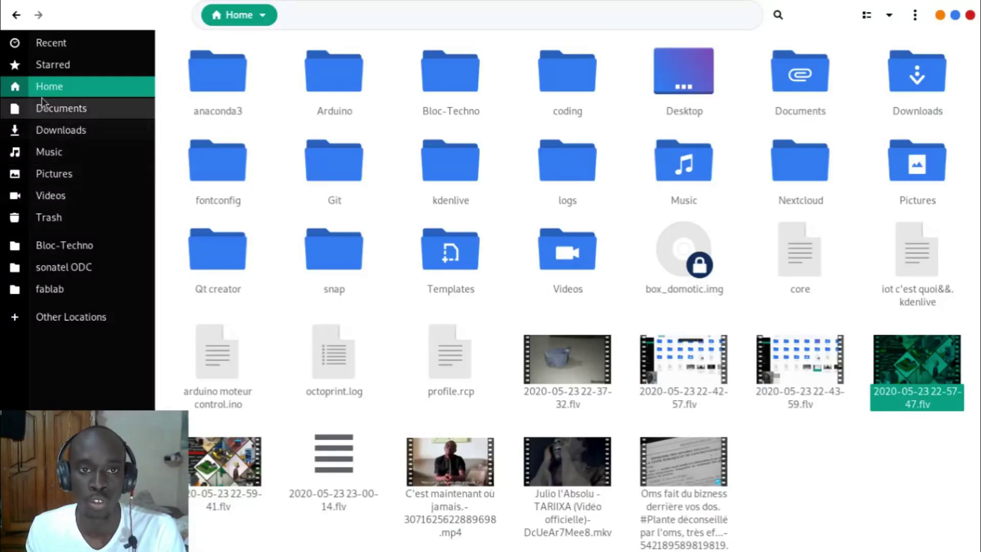
Step: Extract arduino-1.8.12-linux64.tar (1).xz in Downloads and open the extracted folder
click(69, 129)
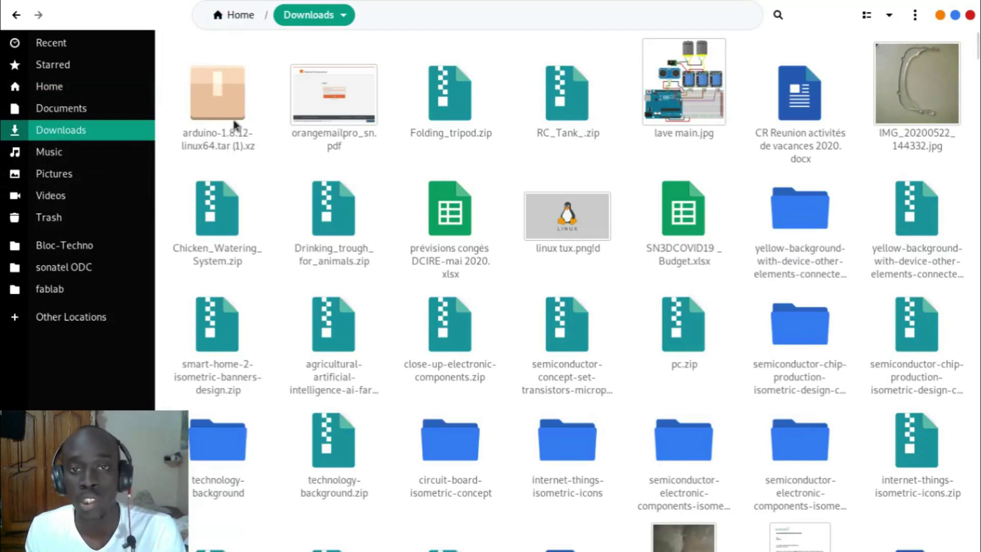
right_click(228, 97)
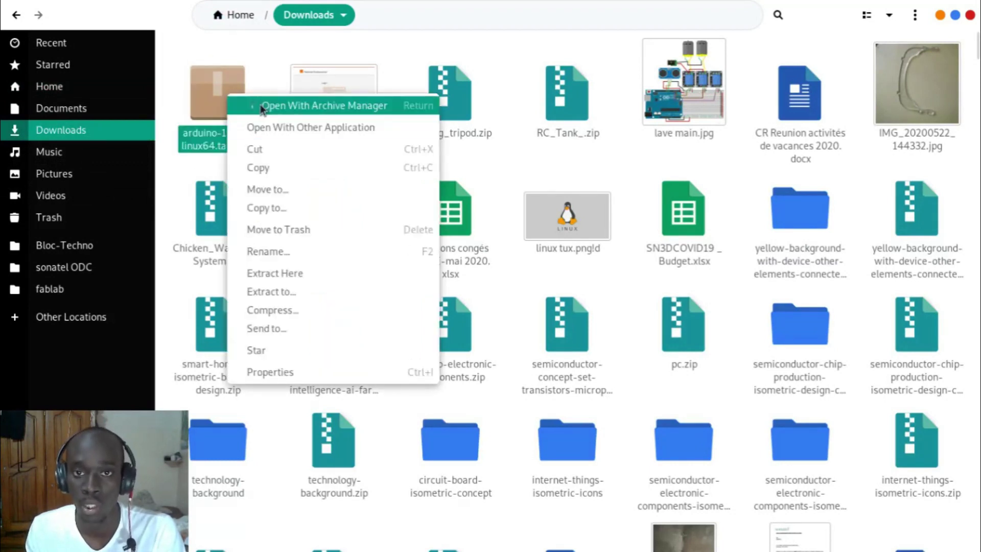
click(297, 273)
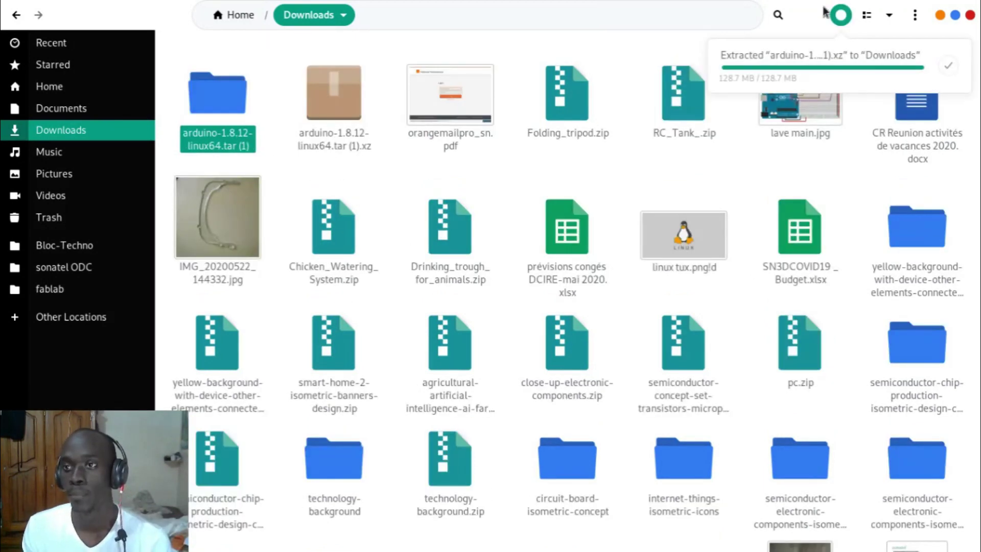
click(845, 21)
click(492, 189)
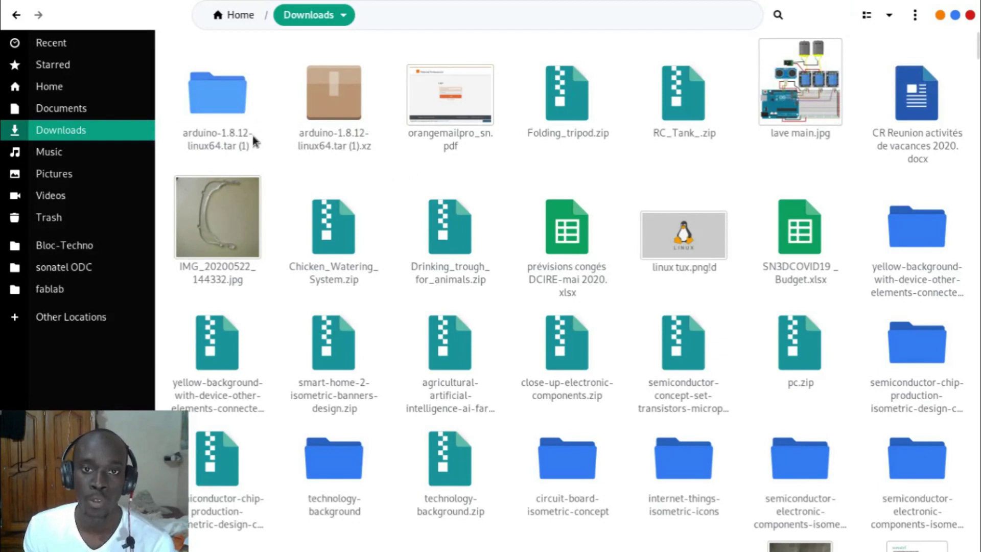
double_click(226, 82)
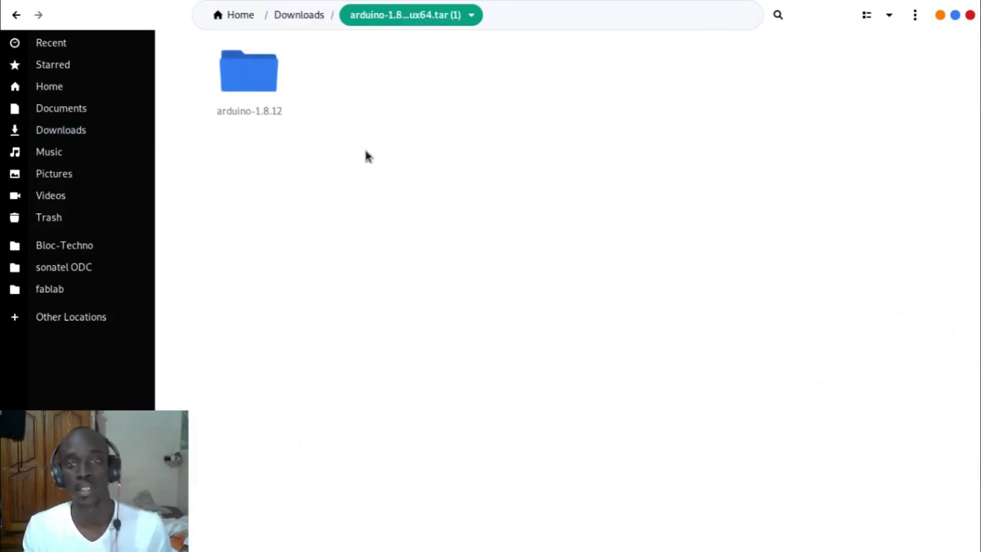
Step: Look inside the arduino-1.8.12 folder, return to its parent, and copy the folder
double_click(262, 98)
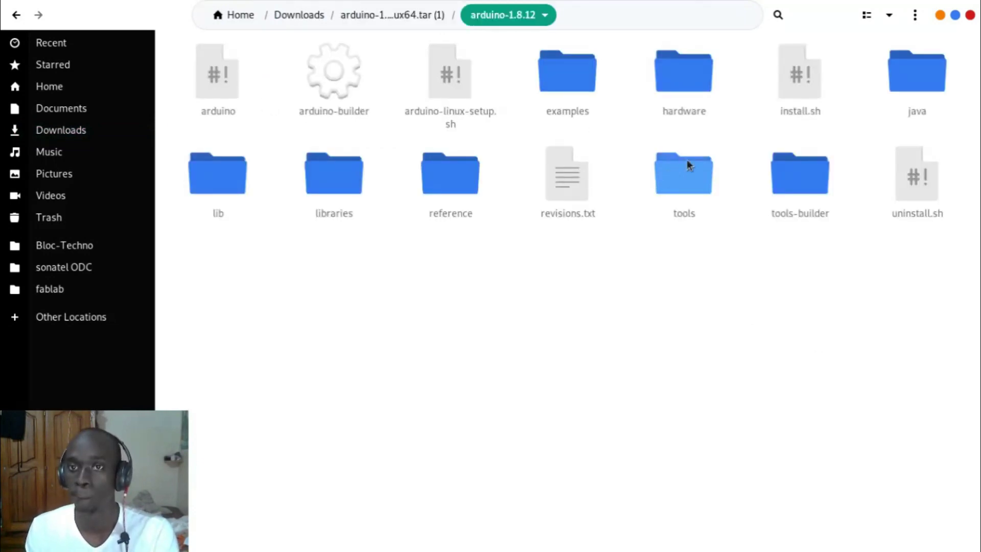
click(416, 15)
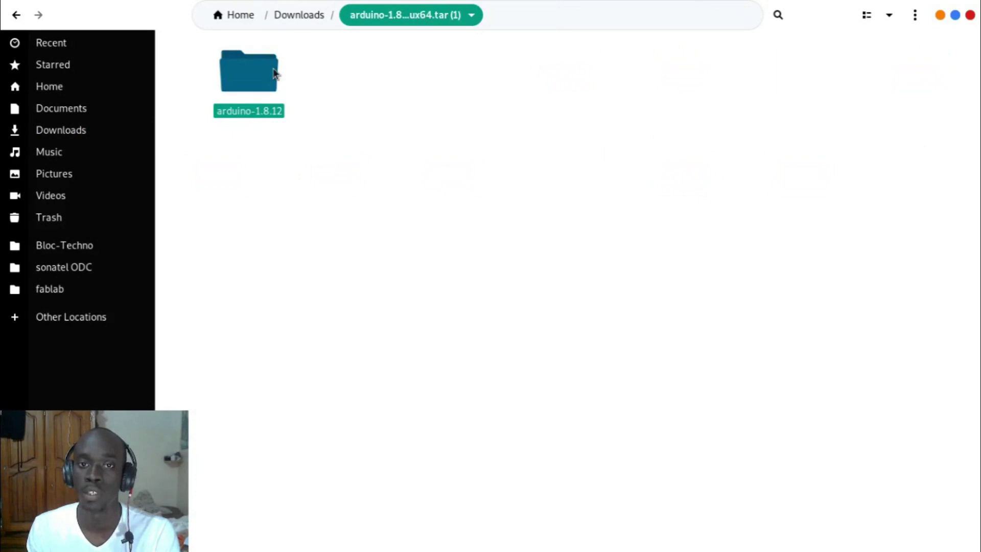
right_click(259, 82)
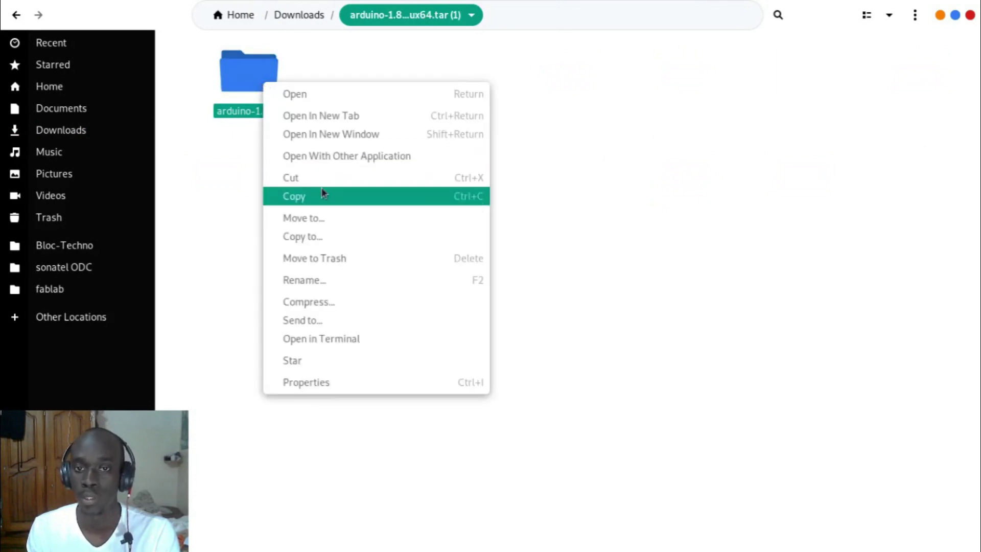
click(323, 197)
right_click(268, 51)
click(260, 64)
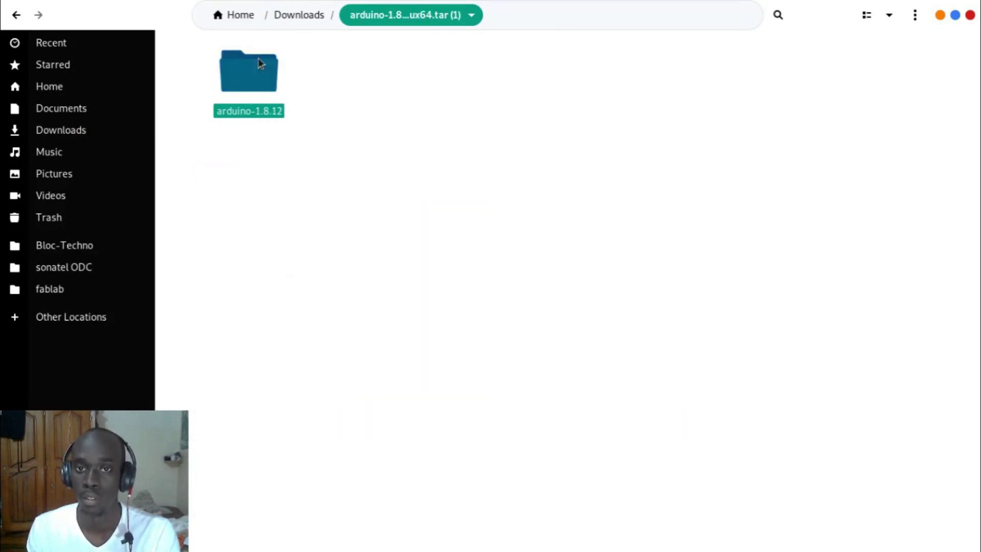
click(388, 126)
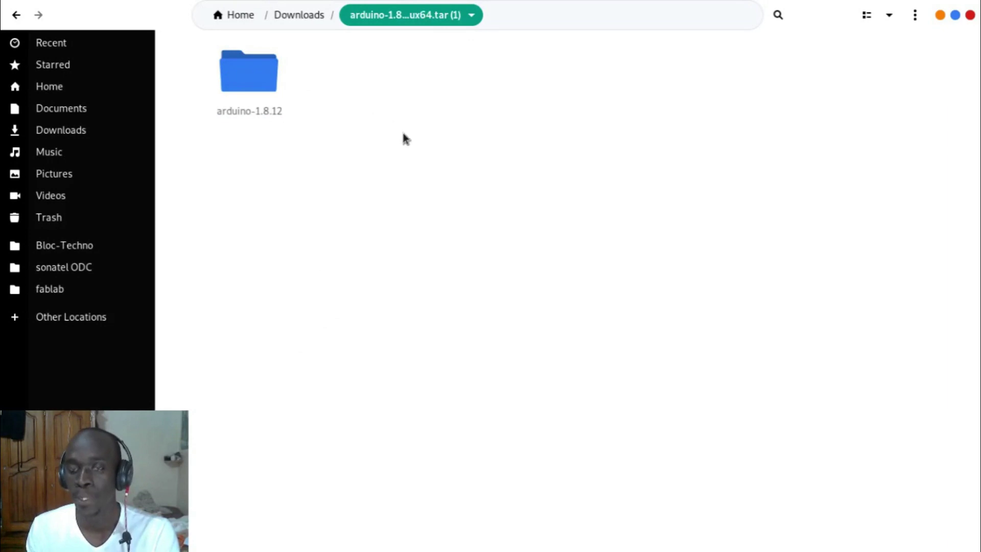
Step: Open a terminal in the extracted arduino-1.8.12-linux64.tar (1) folder
right_click(655, 143)
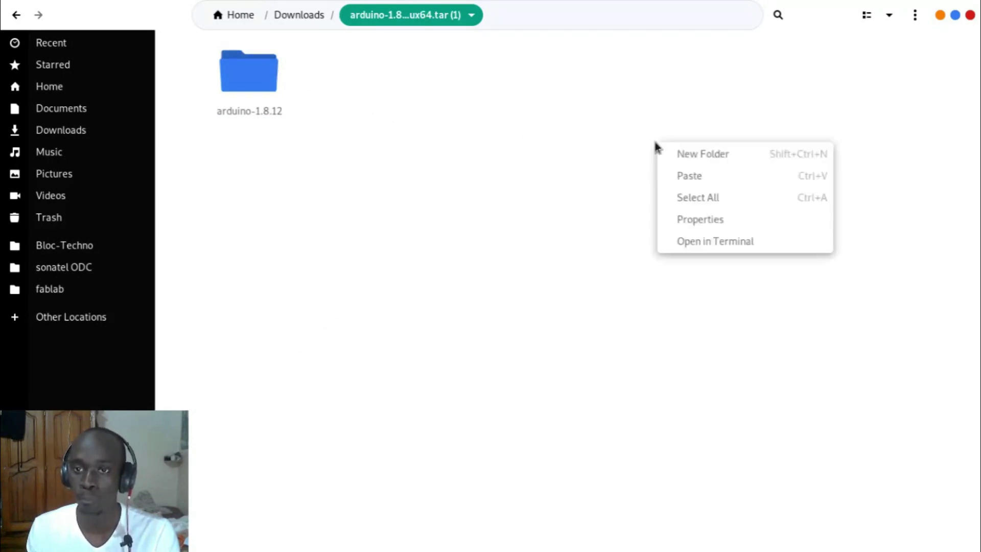
click(600, 190)
right_click(595, 185)
click(435, 154)
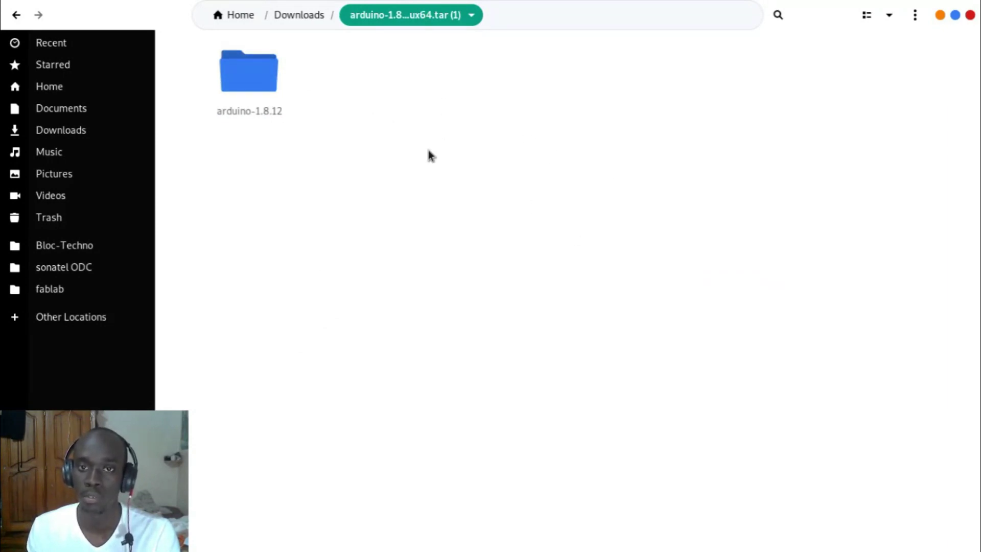
right_click(375, 88)
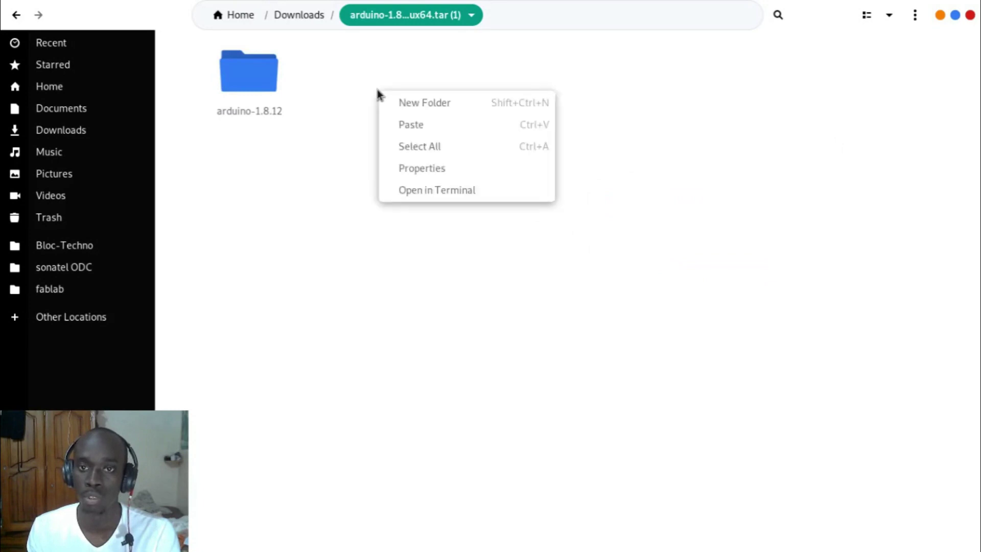
click(400, 191)
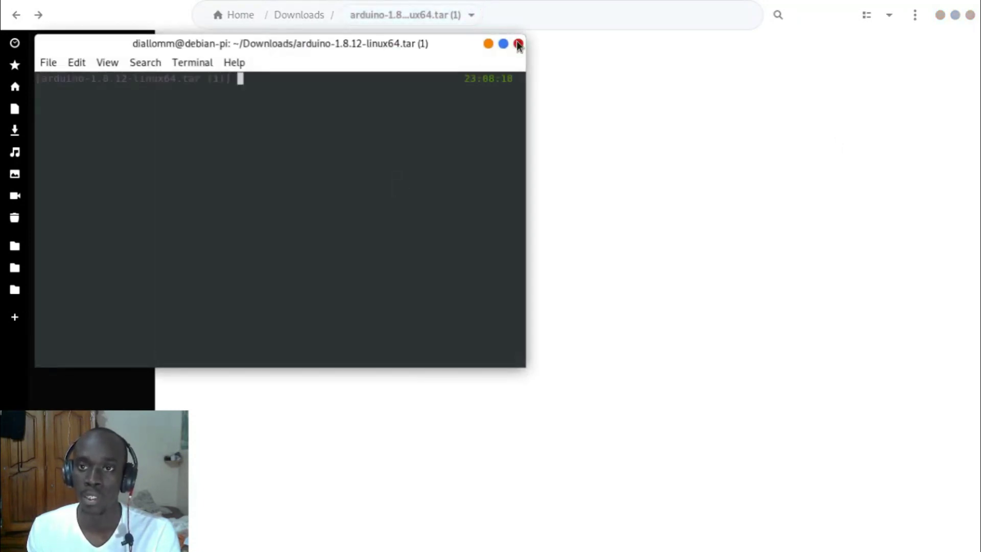
Step: Reopen a terminal in the extracted folder and centre its window on screen
click(518, 44)
right_click(402, 114)
click(333, 159)
right_click(342, 161)
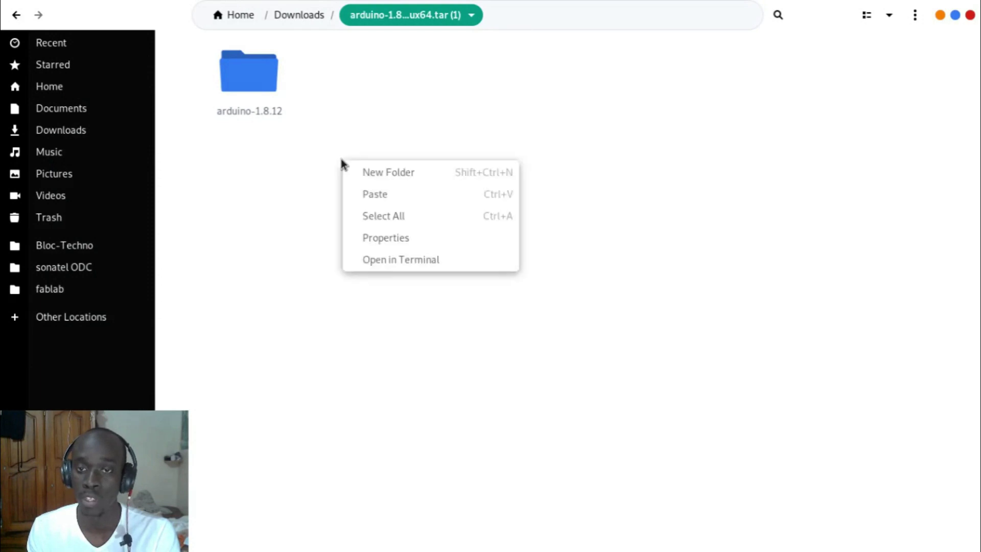
click(369, 261)
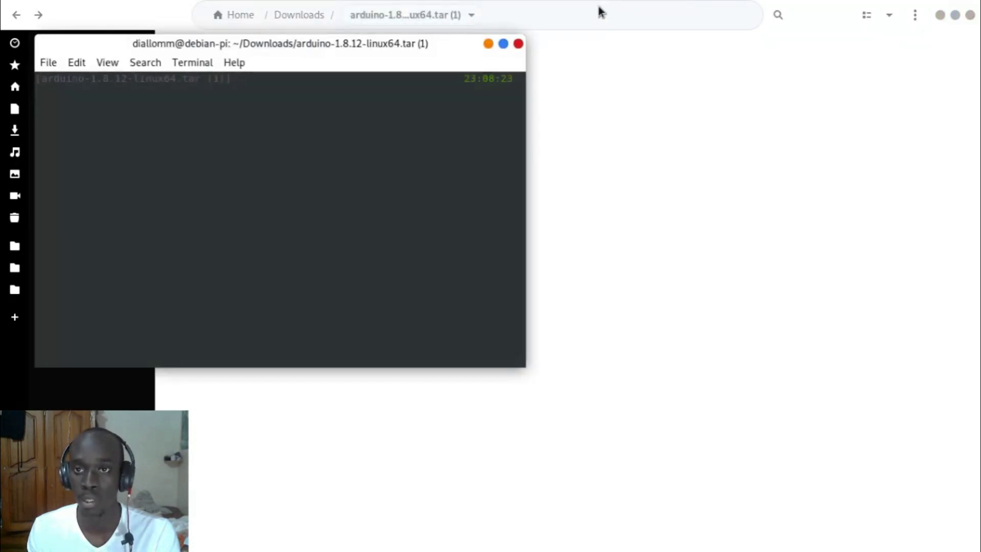
click(517, 45)
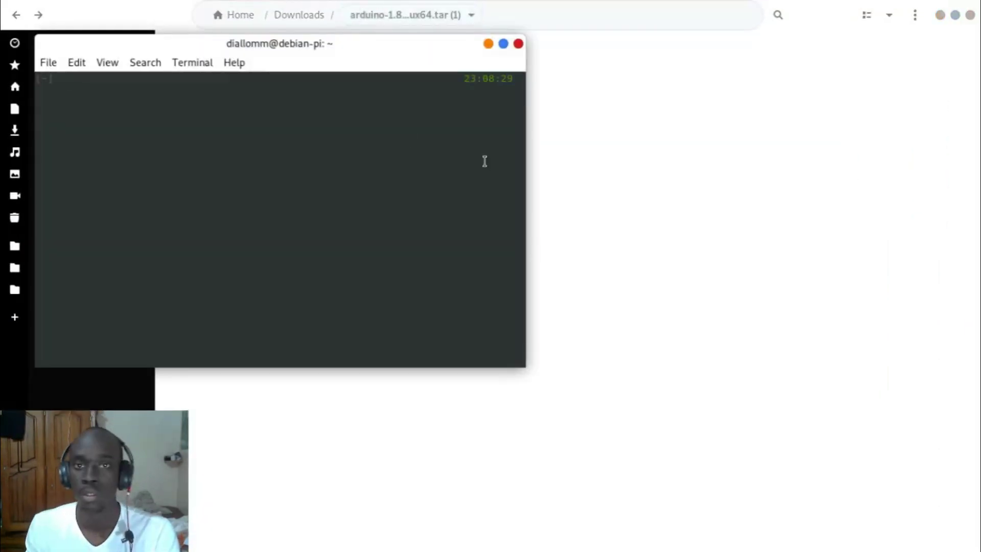
drag(388, 40, 656, 169)
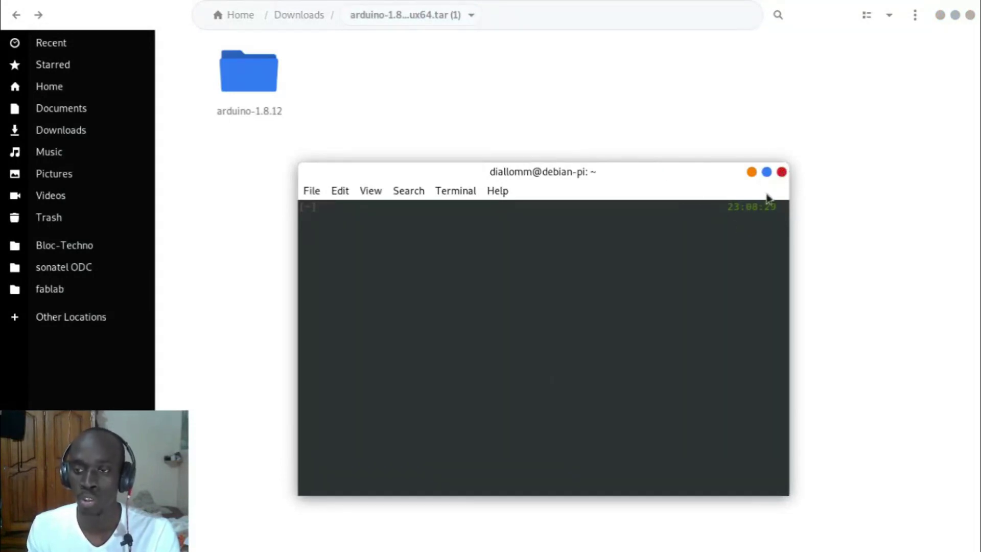
click(782, 172)
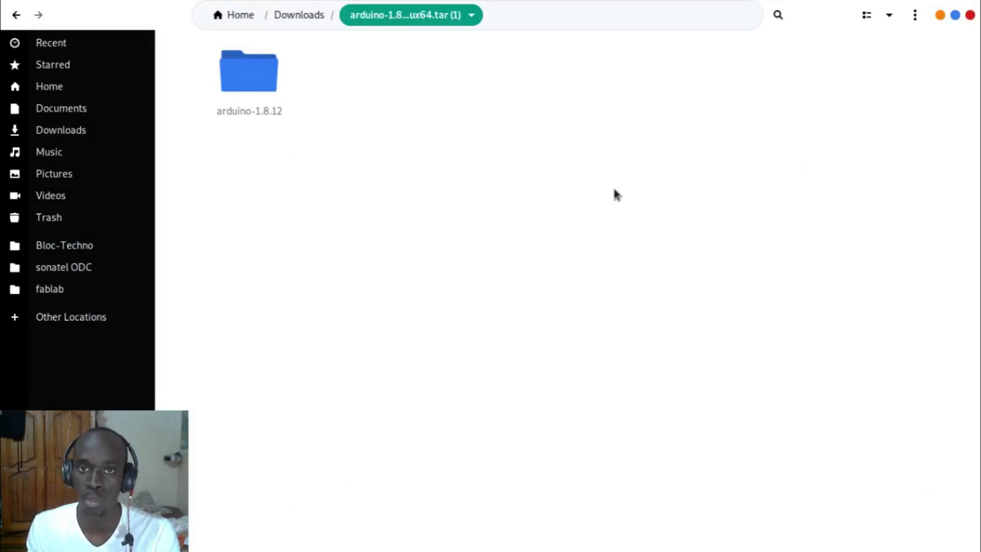
right_click(513, 127)
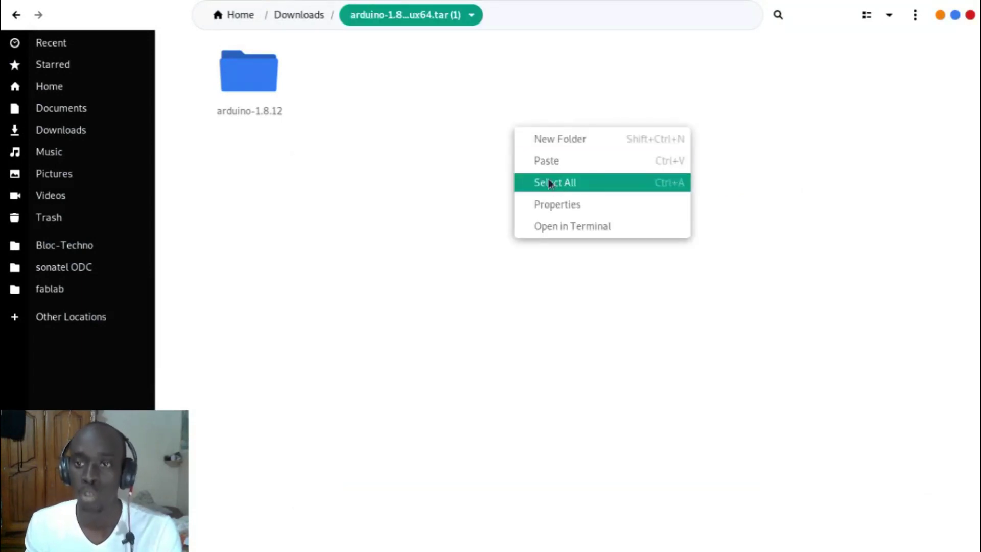
click(574, 225)
drag(355, 41, 621, 222)
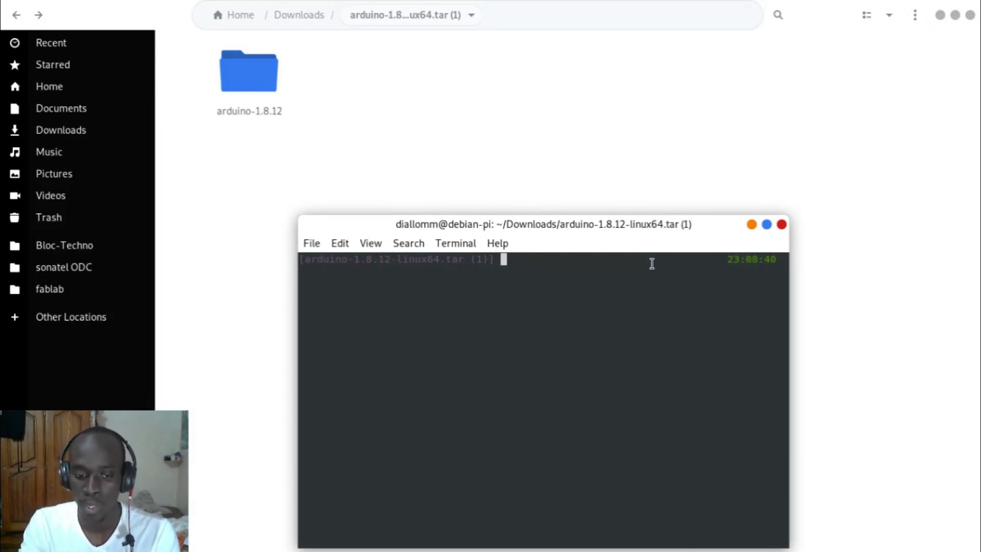
Step: Move arduino-1.8.12 to /opt with sudo mv, entering the administrator password
text(sudo mv)
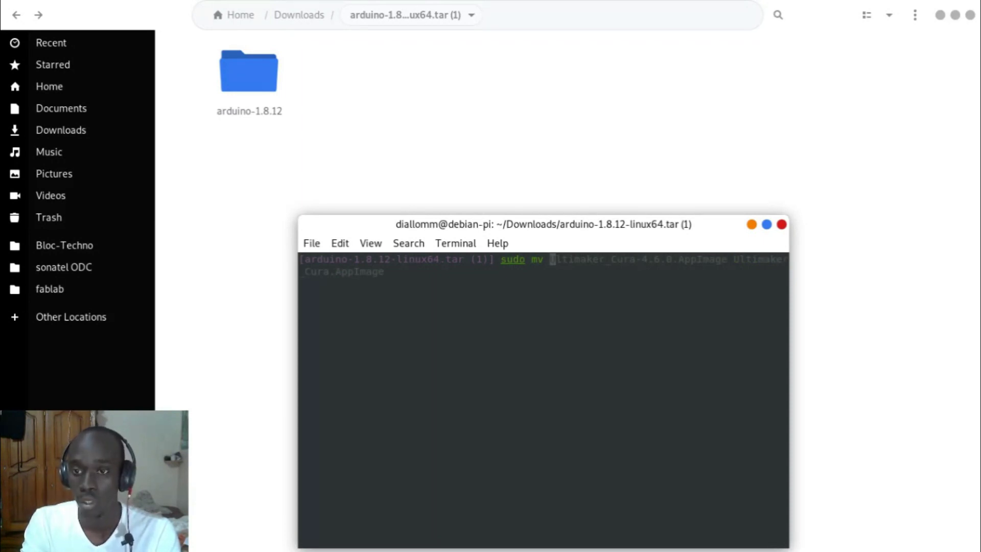
text(ar)
key(Tab)
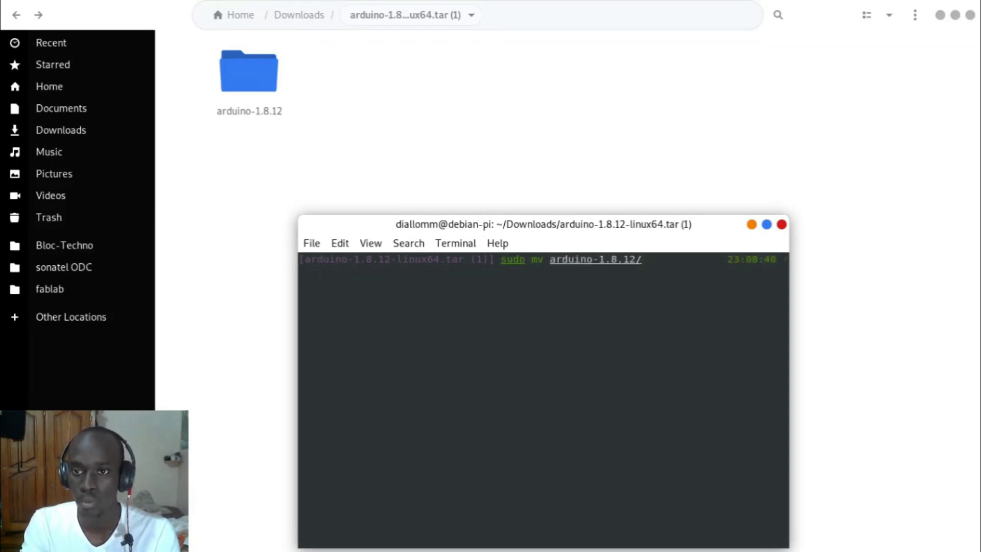
text(/opt/)
key(Return)
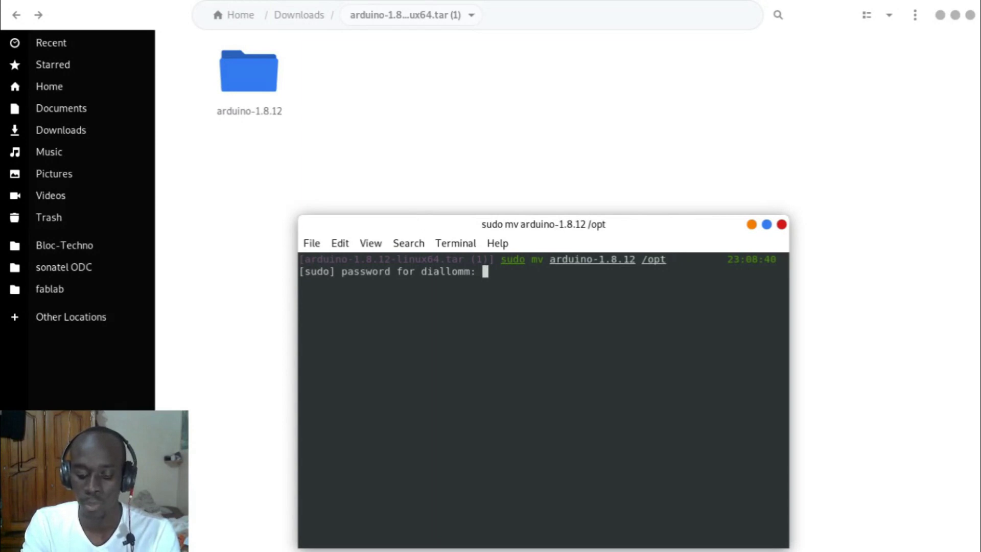
key(Return)
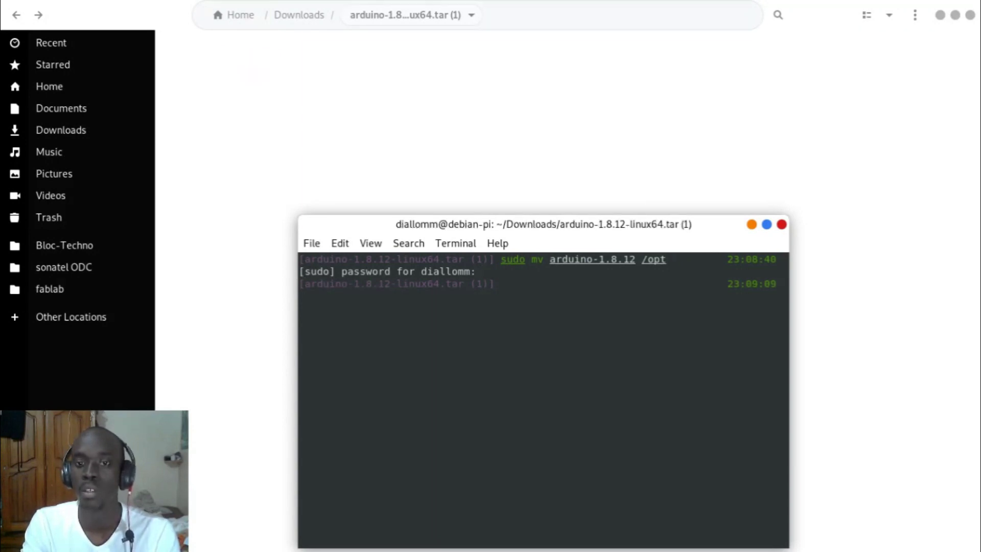
text(r)
key(BackSpace)
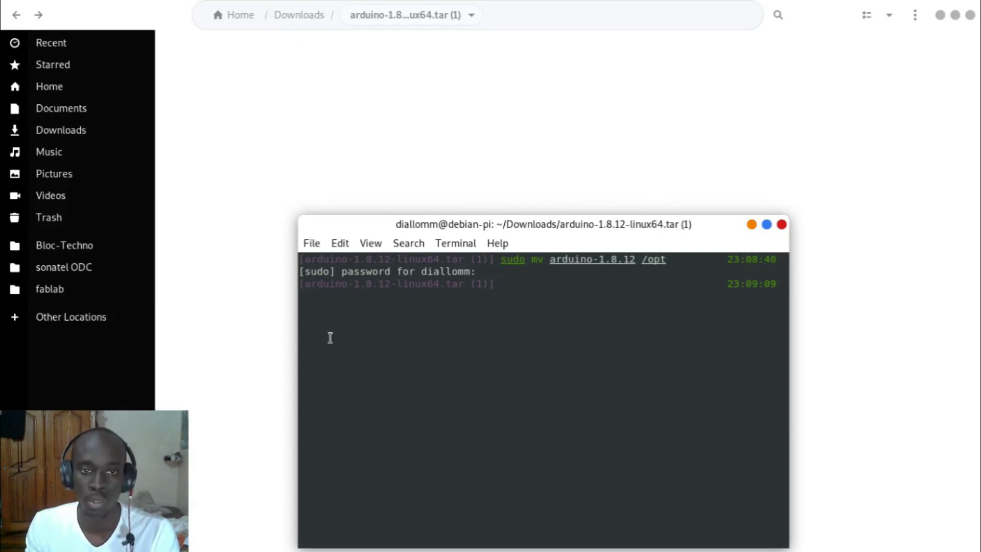
click(87, 316)
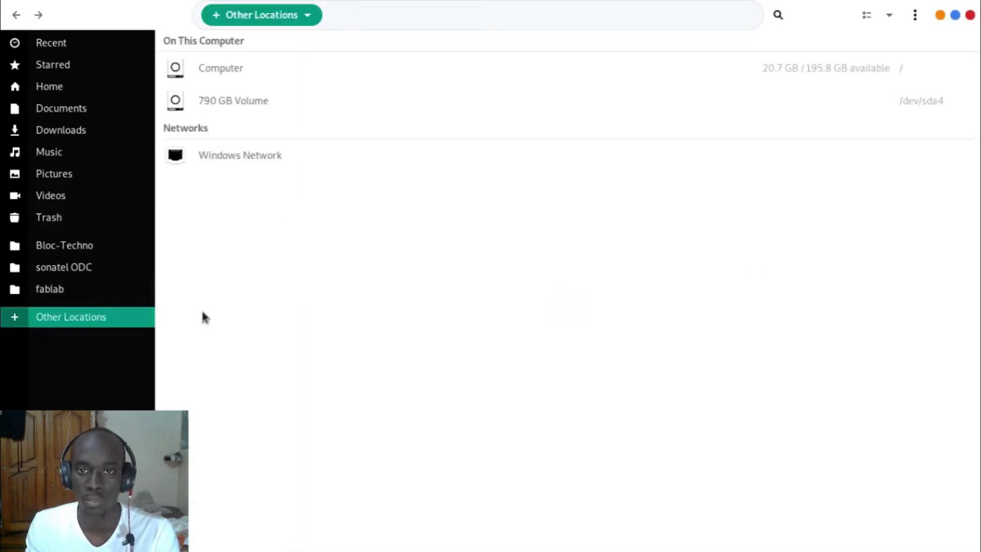
Step: Browse to the /opt folder from Other Locations > Computer in Files
click(262, 66)
double_click(916, 162)
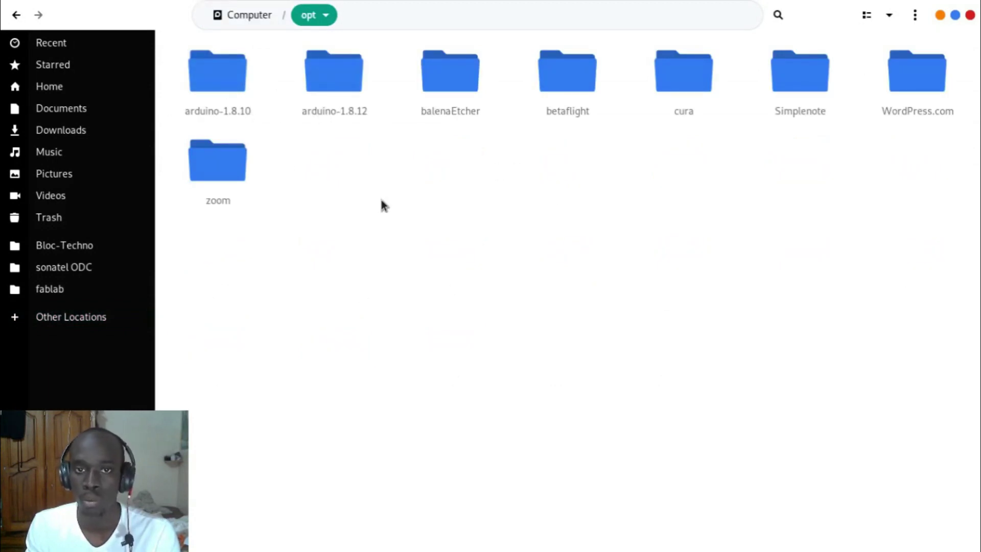
key(alt+Tab)
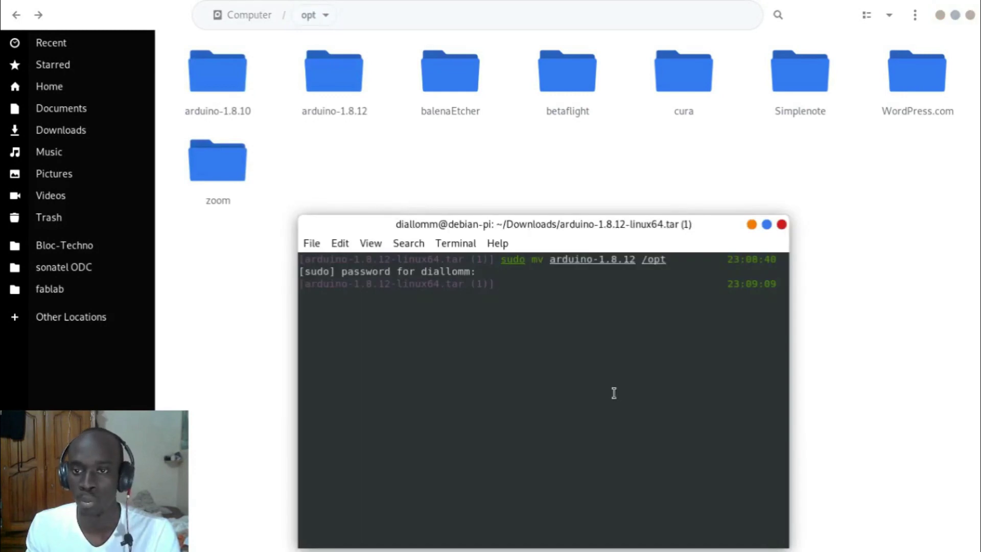
Step: Delete the old folder with sudo rm -r /opt/arduino-1.8.10
text(sudo rm ()
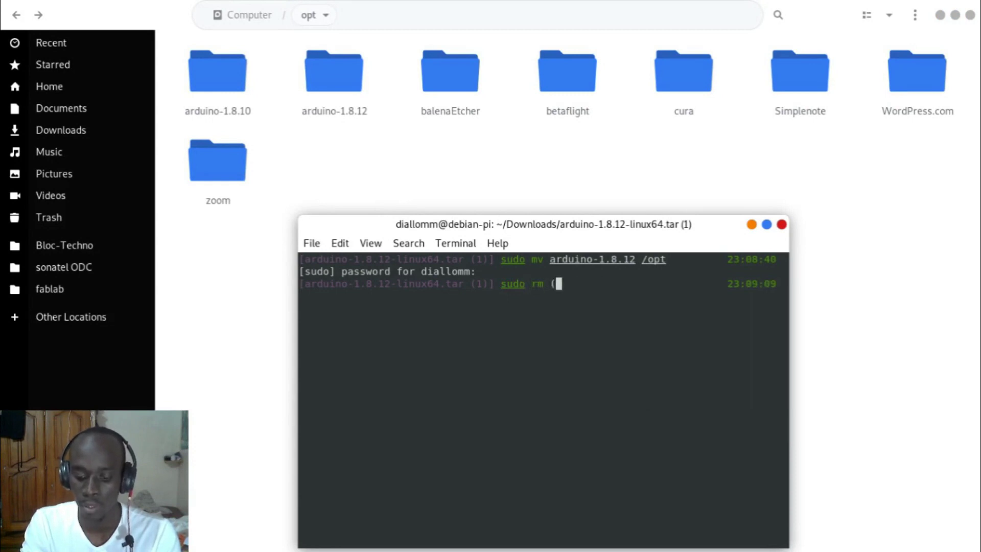
key(BackSpace)
text(-r /)
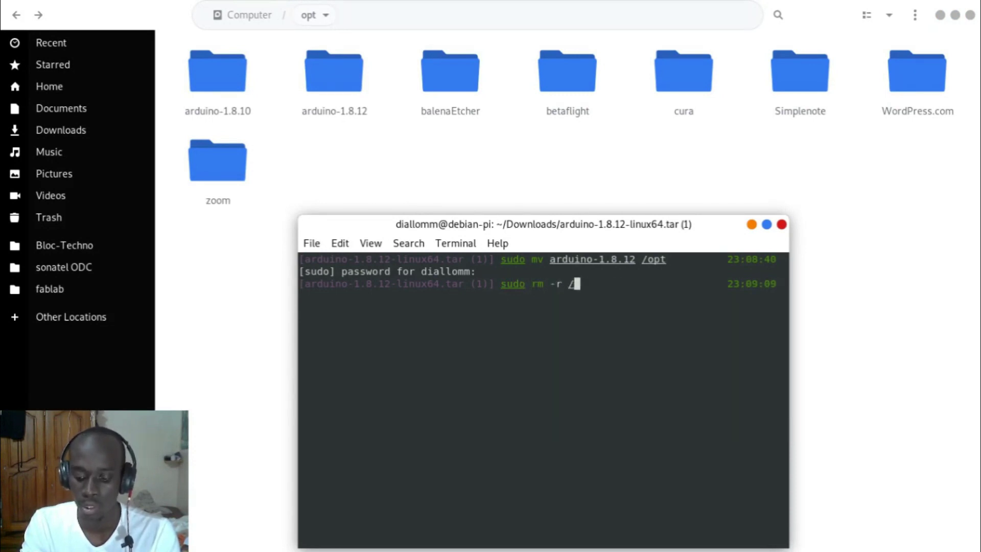
text(opt/ard)
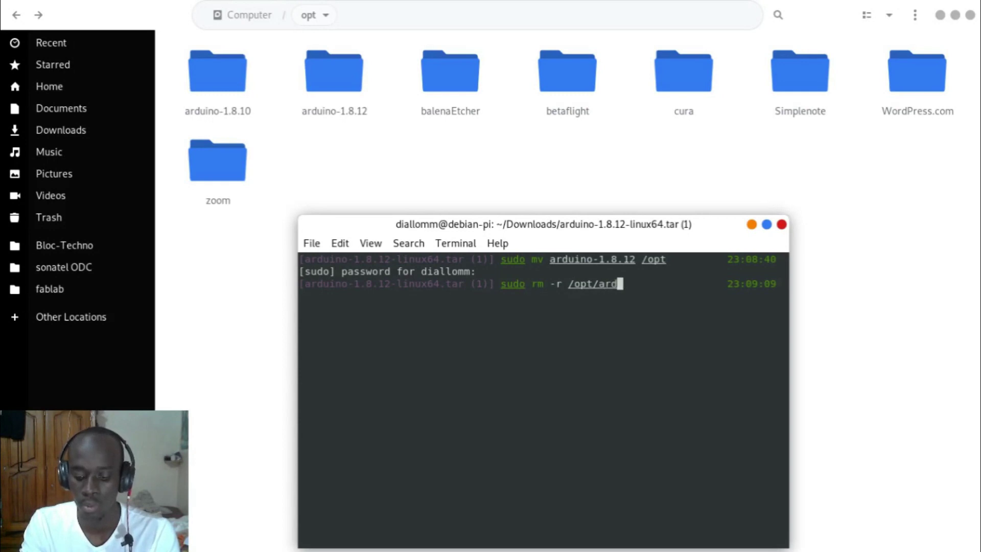
key(Tab)
text(0)
key(Return)
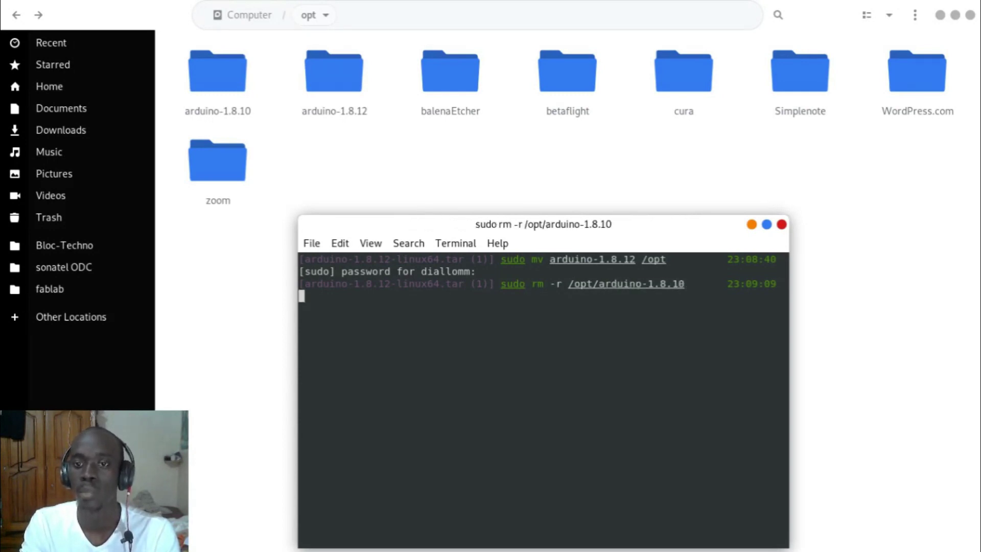
text(cd /opt/)
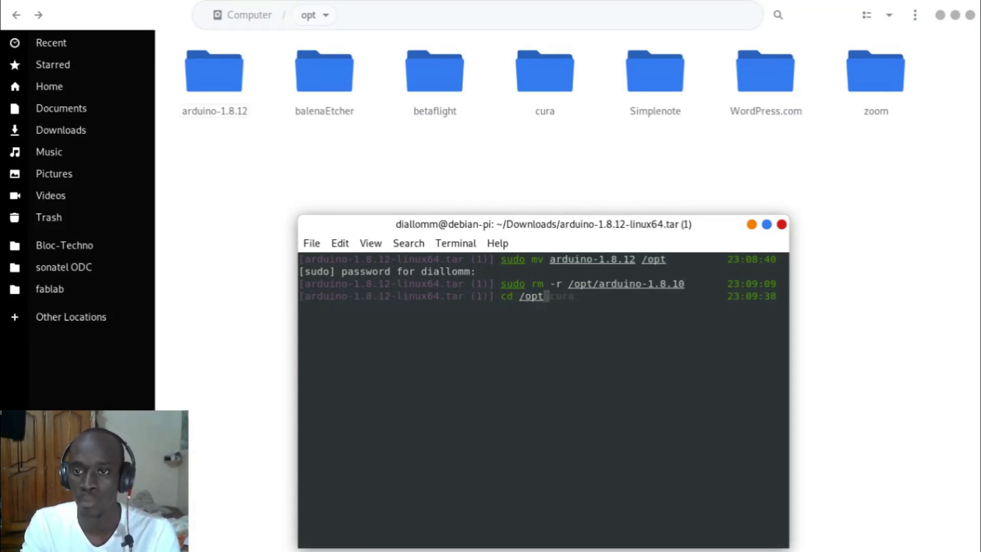
Step: Change into /opt/arduino-1.8.12, list its contents, and open it in Files
text(cu)
key(BackSpace)
key(BackSpace)
text(arduino-1.8.12/)
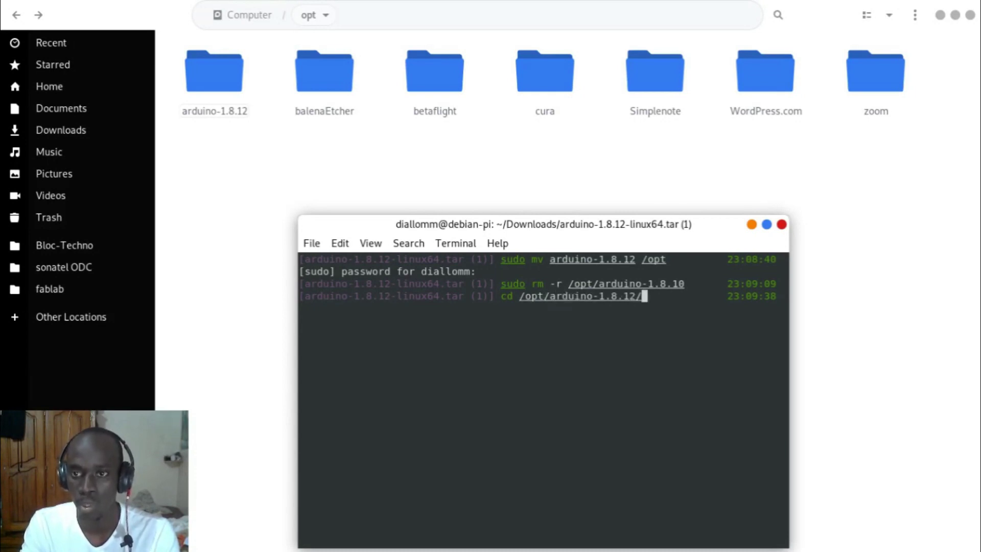
key(Return)
text(ls)
key(Return)
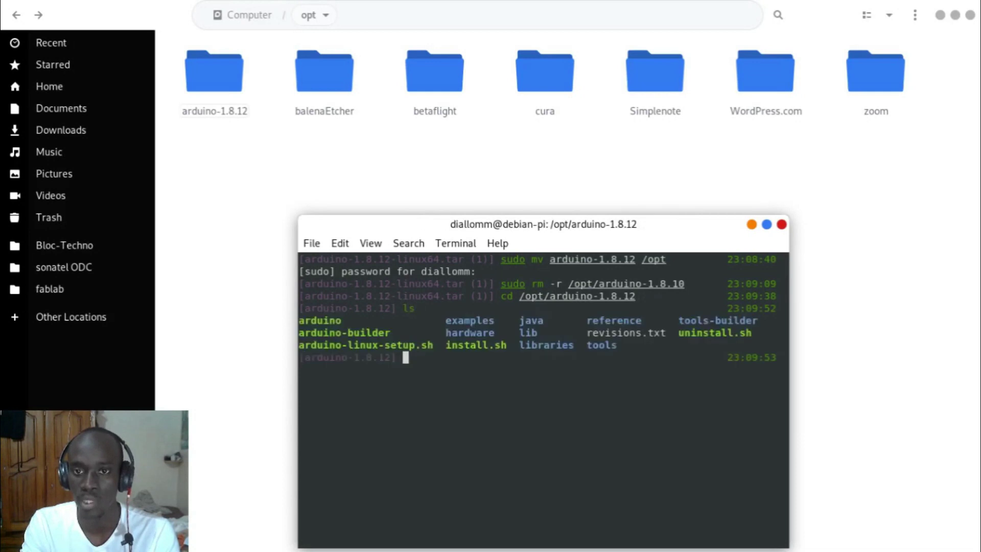
click(194, 65)
double_click(194, 69)
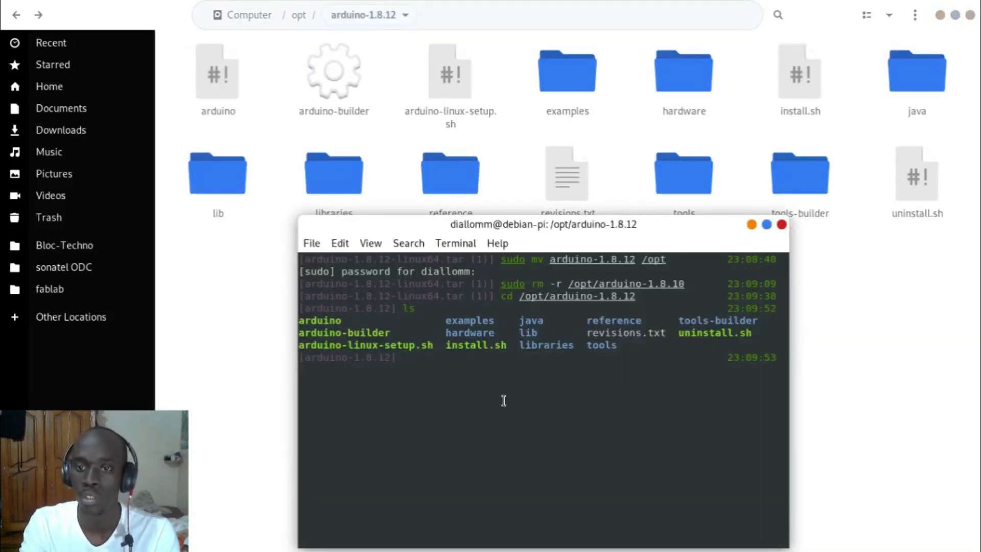
Step: Run ./install.sh, rerunning it without the stray * argument, then close the terminal
text(./inst)
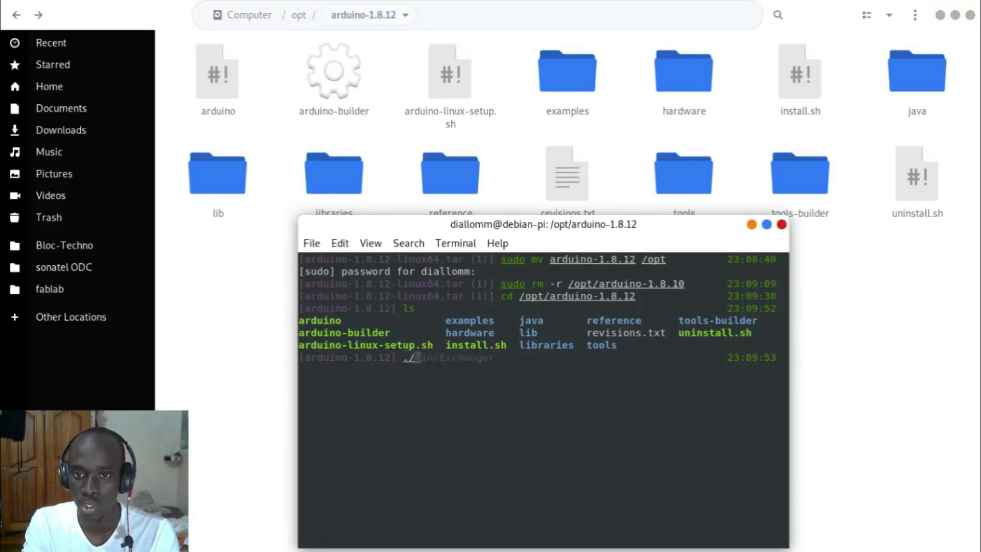
key(Tab)
text(*)
key(Return)
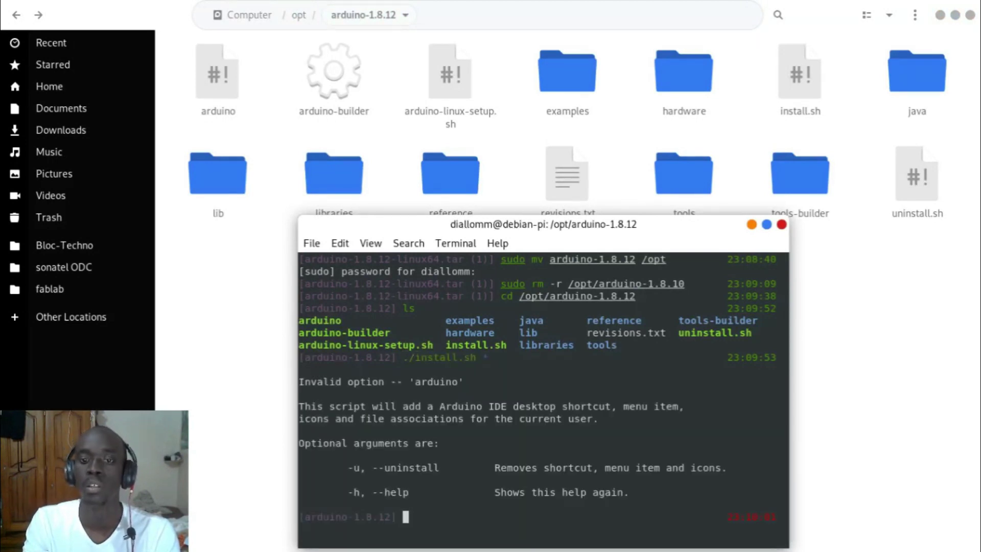
key(Up)
key(BackSpace)
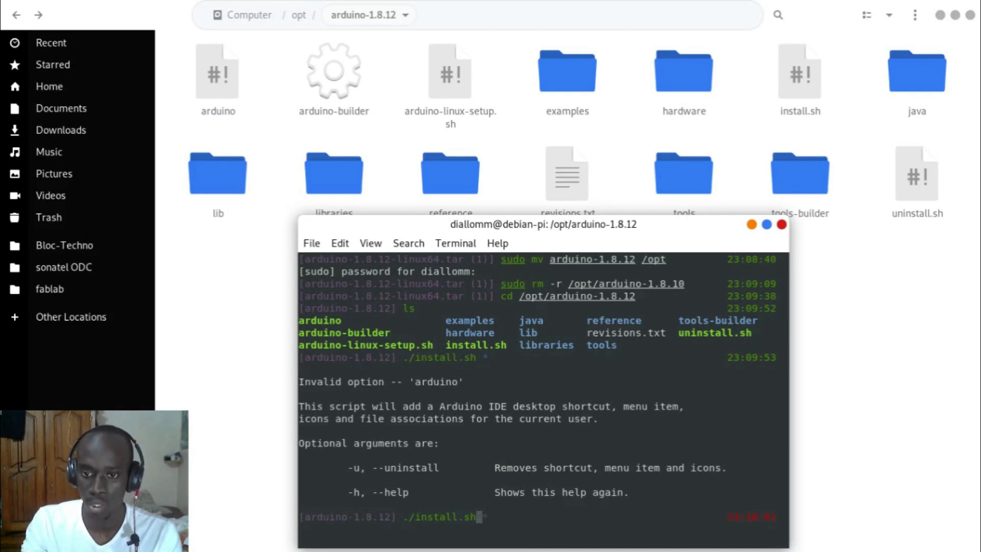
key(Return)
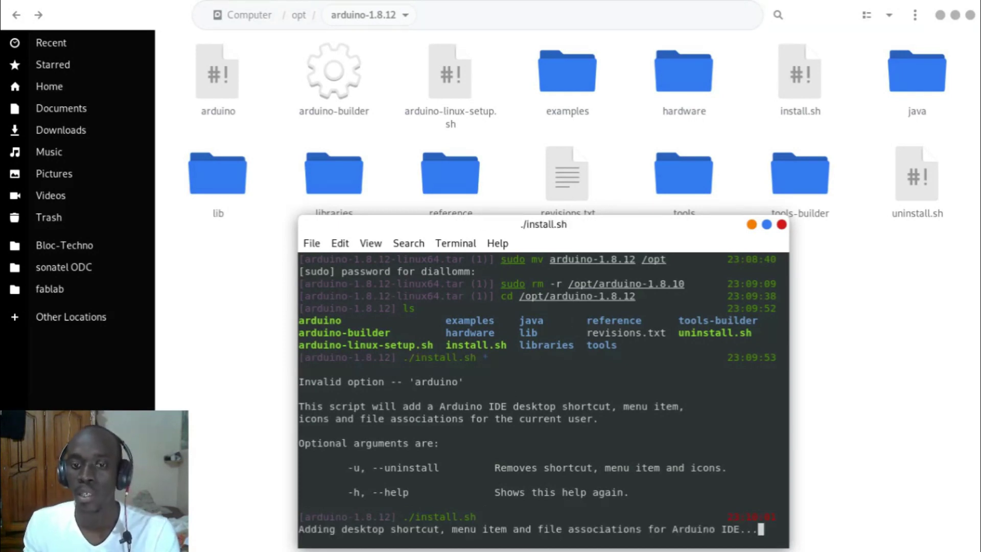
key(Return)
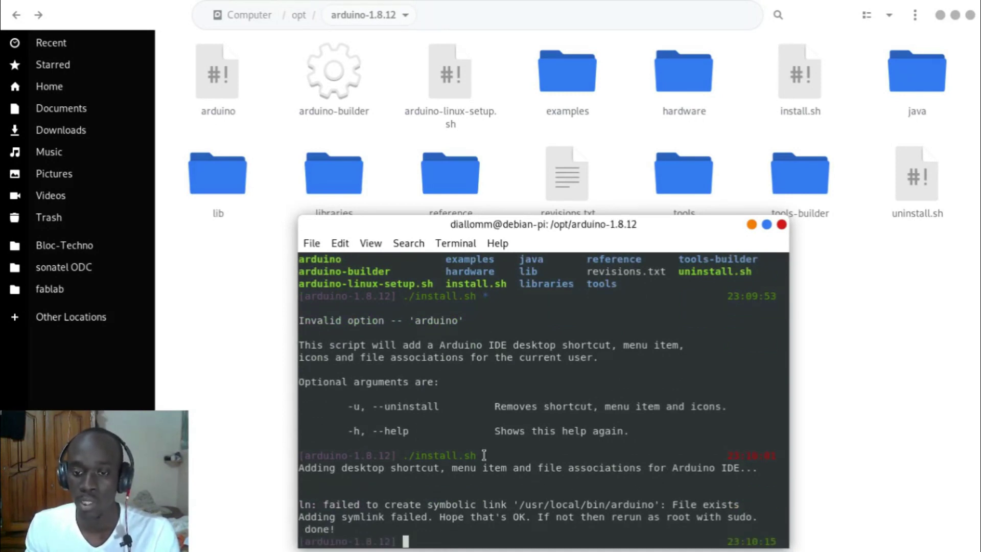
click(781, 224)
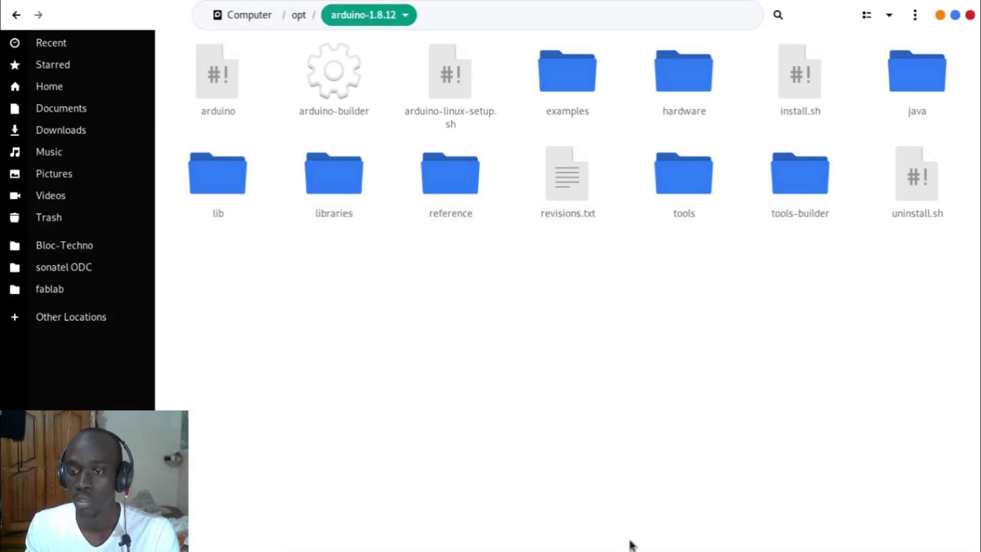
Step: Minimize Chromium, close the leftover install terminal, and go to the Home folder
key(alt+Tab)
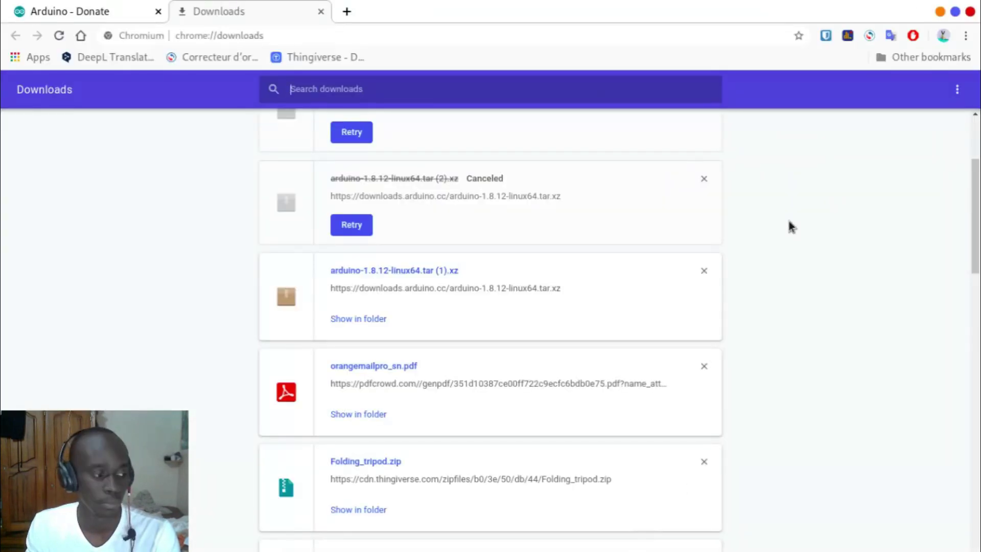
click(940, 11)
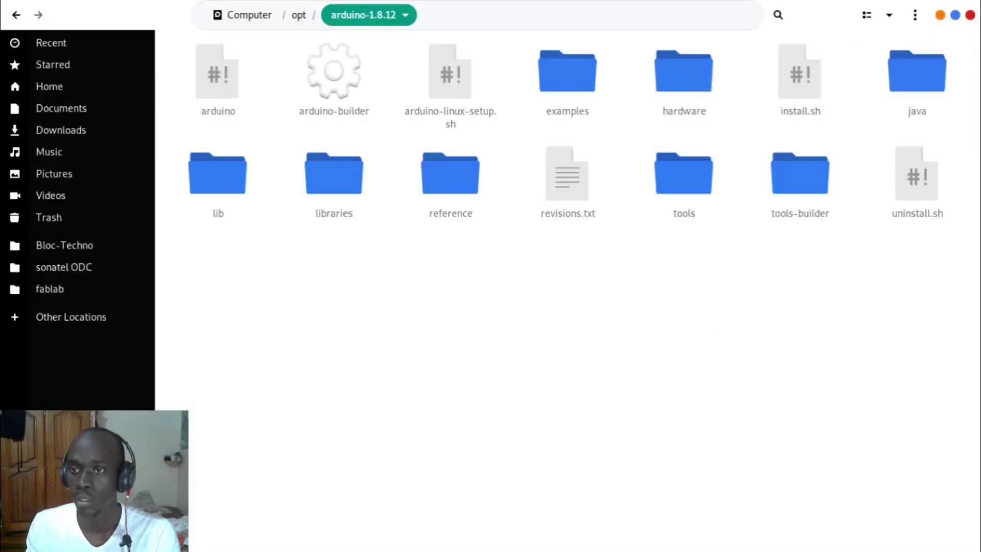
key(alt+Tab)
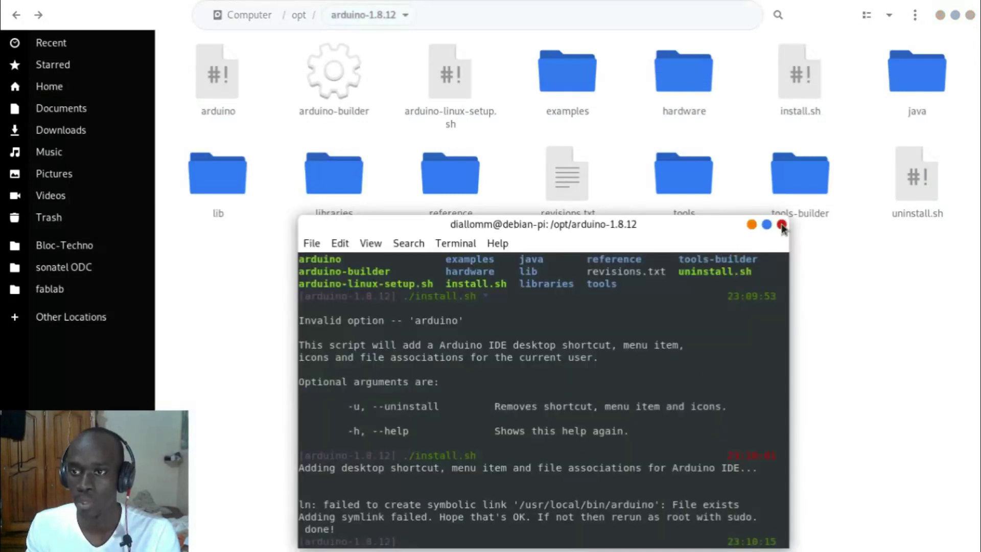
click(781, 224)
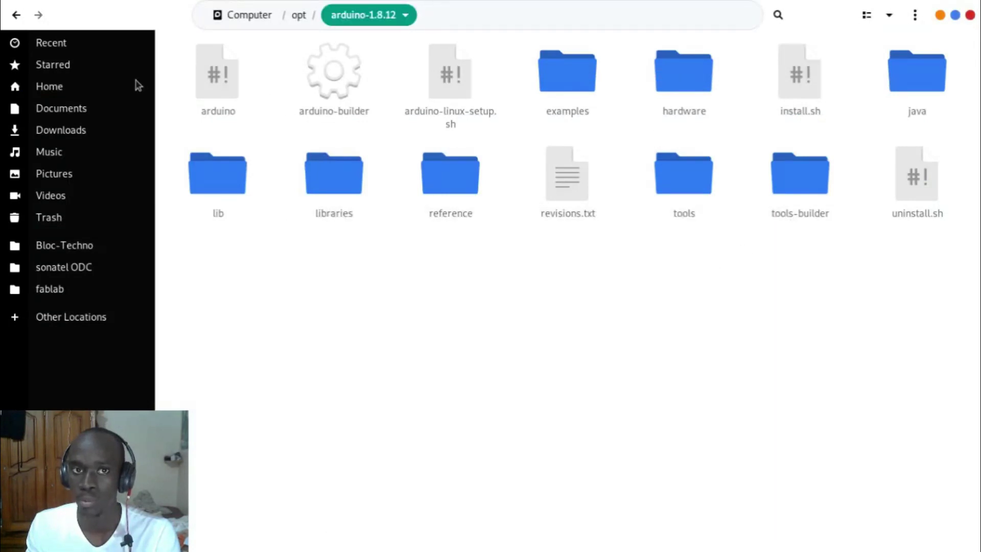
click(118, 86)
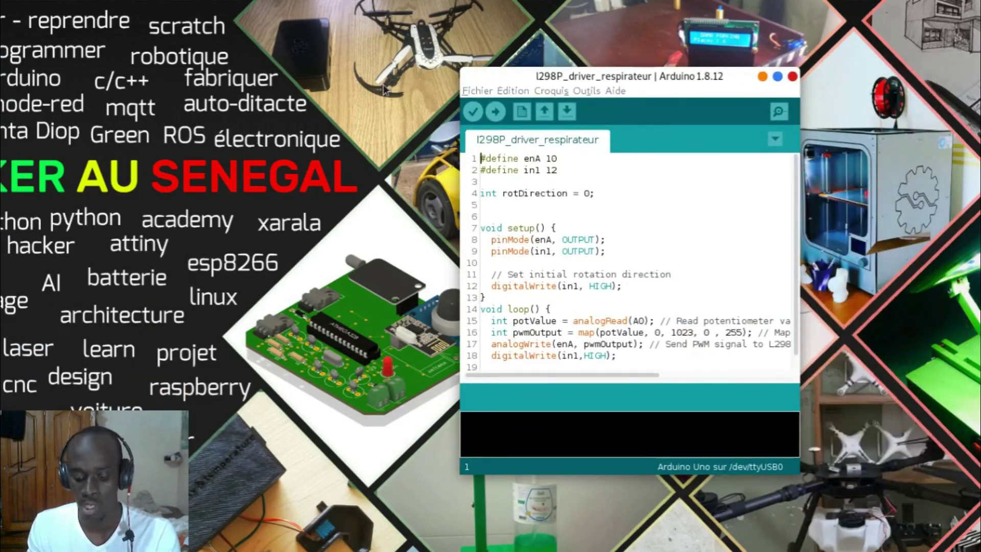
Step: Create new sketch sketch_may23a, close the l298P window, and maximize the new one
click(793, 77)
click(793, 77)
drag(754, 109, 669, 106)
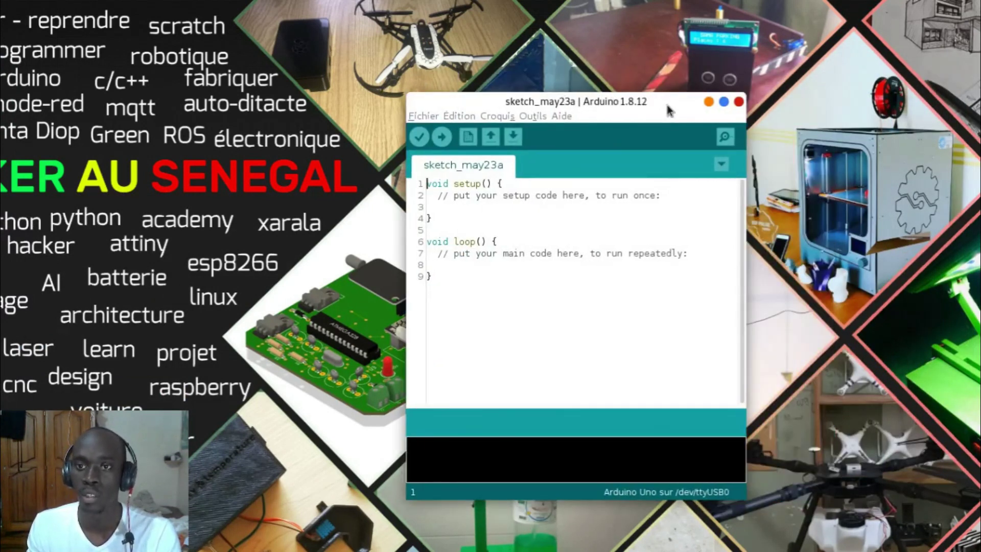
double_click(669, 107)
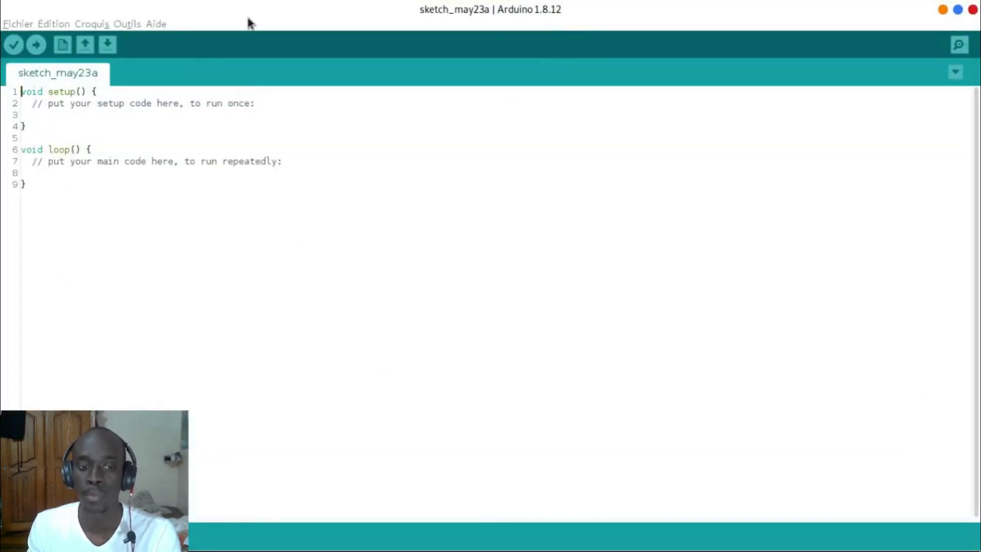
Step: Swap Chromium's downloads tab for a new tab, then open Outils in Arduino IDE
key(alt+Tab)
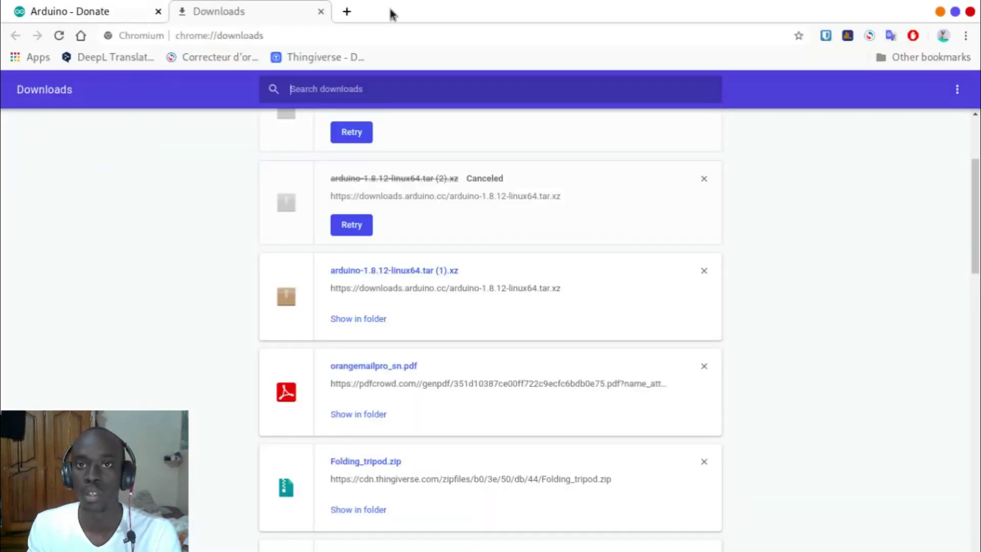
click(321, 11)
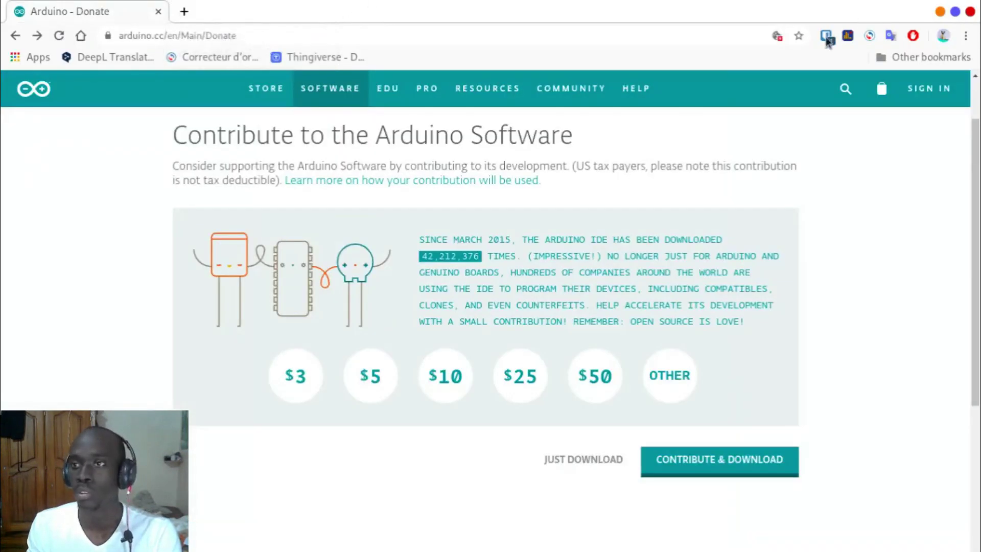
click(182, 13)
key(alt+Tab)
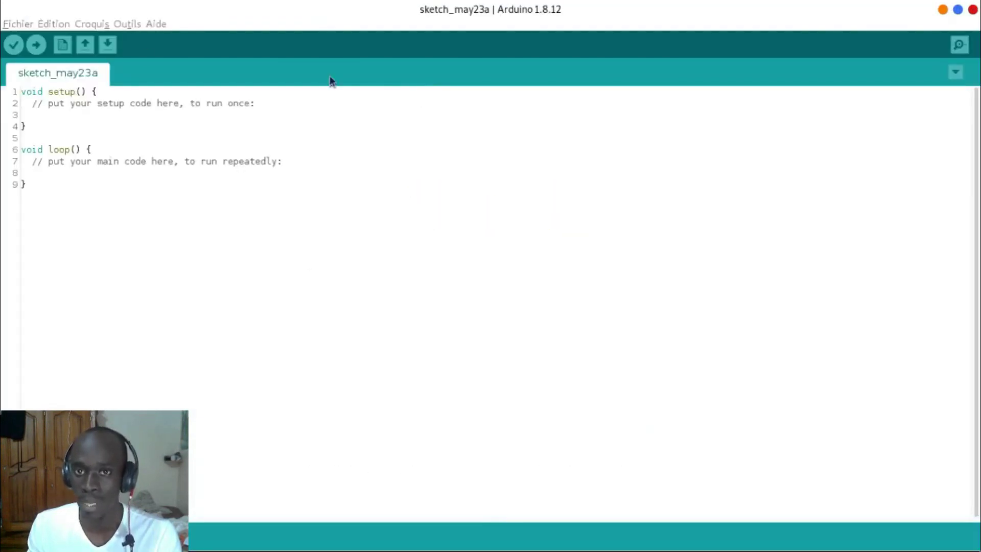
click(132, 26)
Step: Confirm the Type de carte list includes ESP32 Dev Module, close it, and minimize Arduino IDE
mouse_move(268, 198)
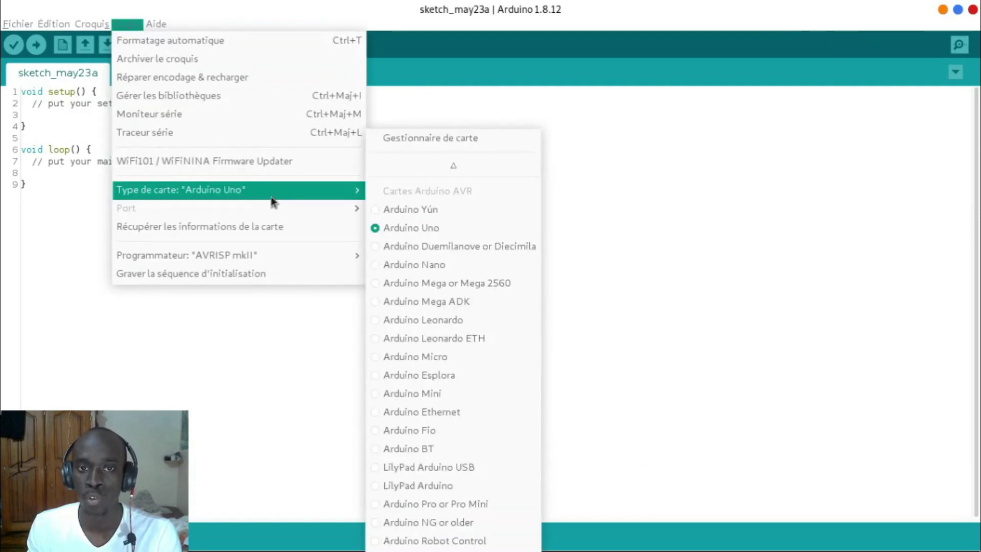
scroll(437, 390, down, 15)
scroll(438, 390, down, 12)
scroll(437, 385, up, 15)
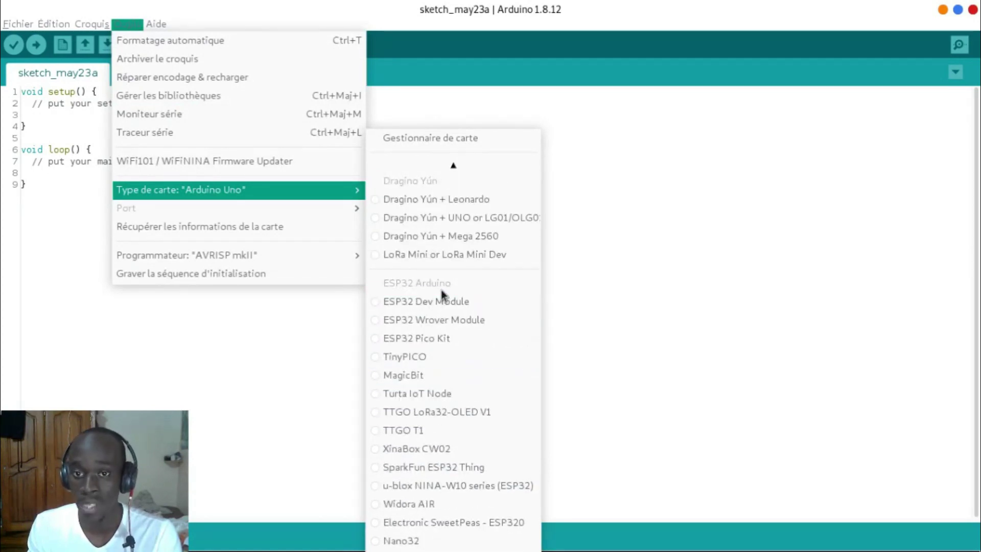
click(714, 241)
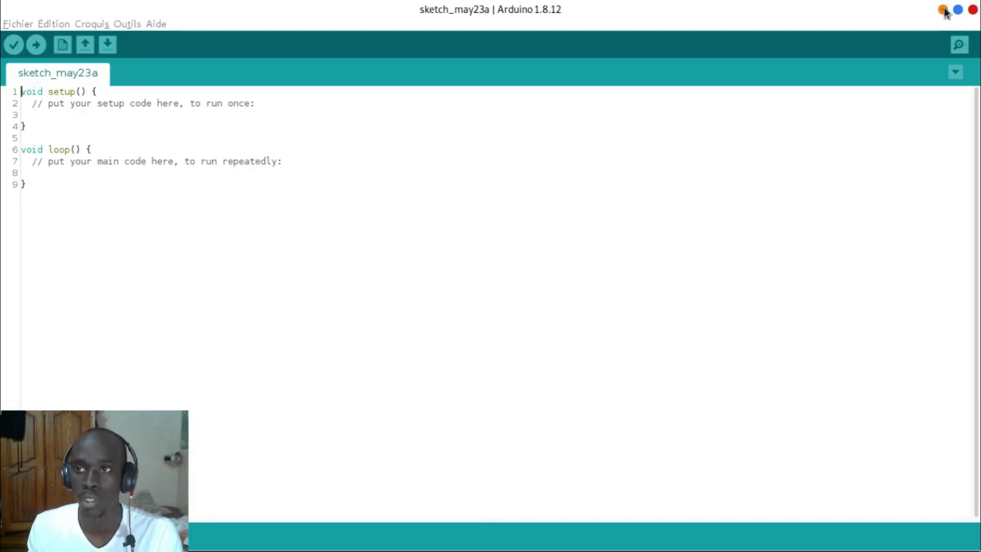
click(943, 10)
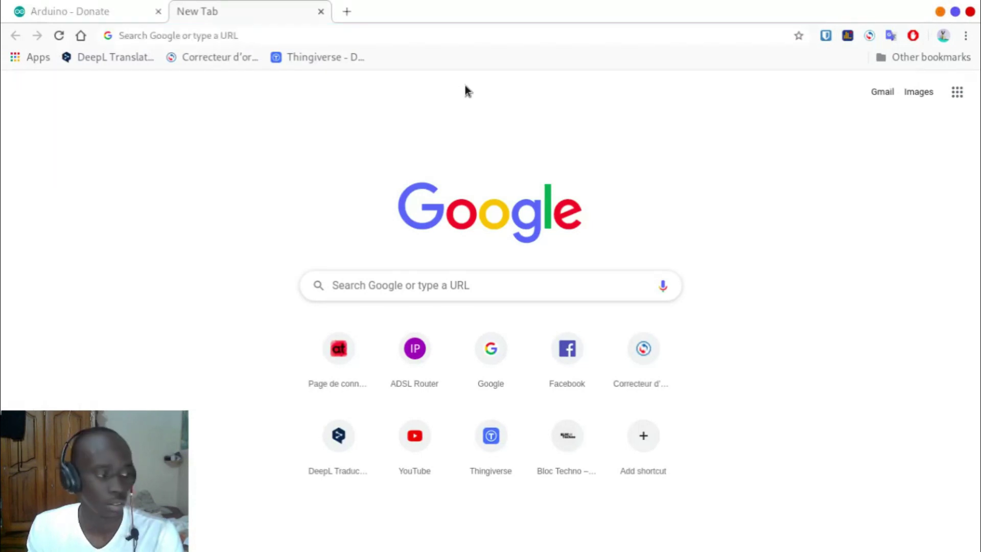
Step: Switch back to Arduino IDE and open Fichier > Préférences
key(alt+Tab)
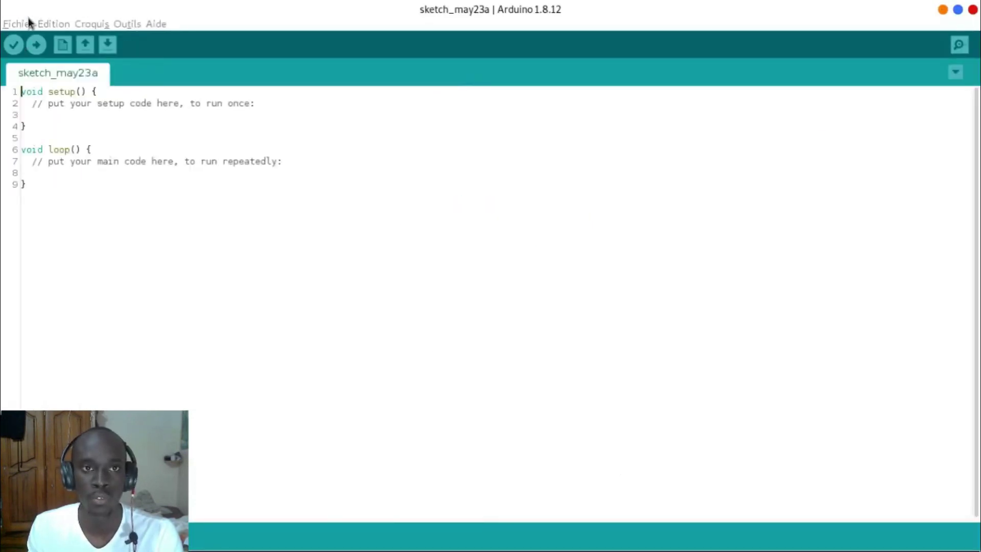
click(28, 19)
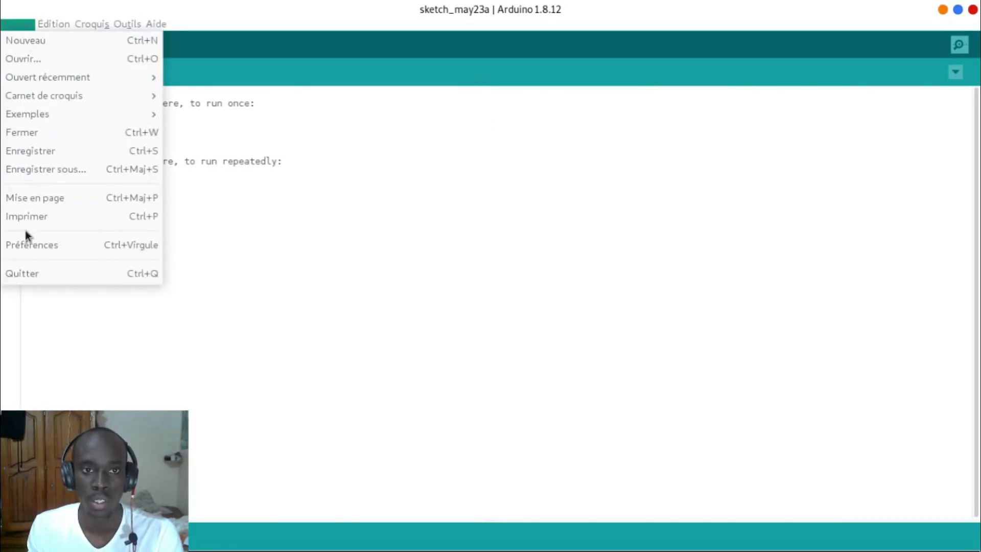
click(28, 245)
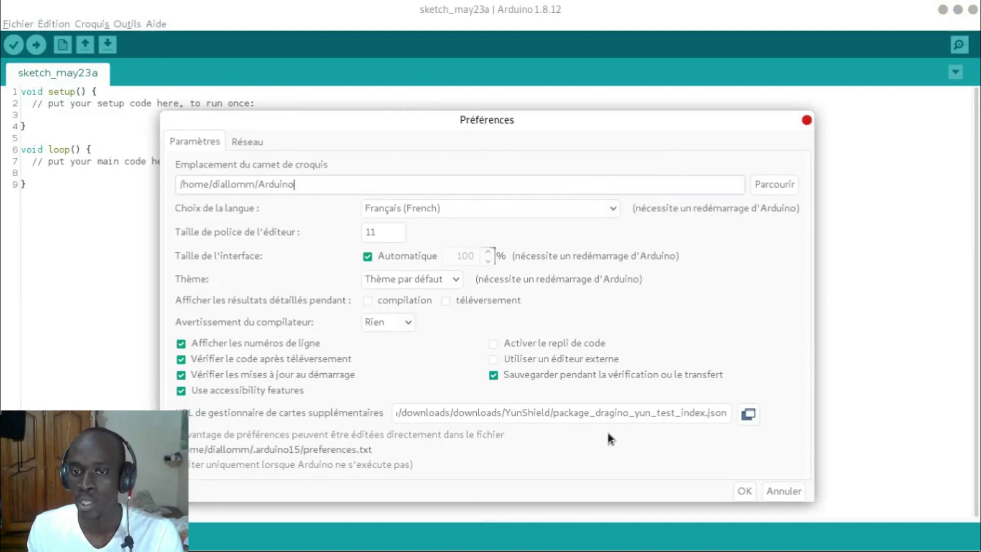
Step: Check the additional board manager URLs include the Espressif ESP32 package URL, then cancel both dialogs
click(748, 418)
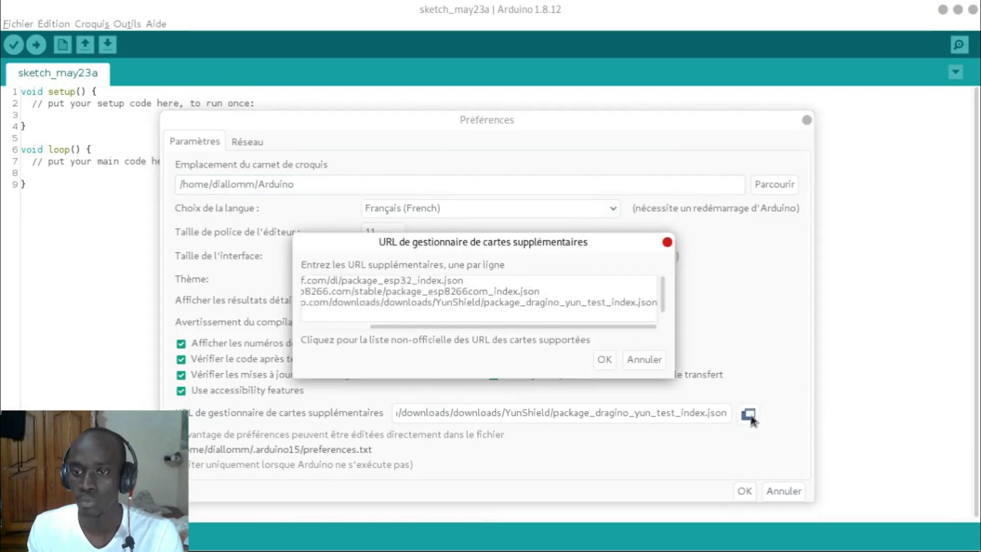
drag(479, 330, 384, 321)
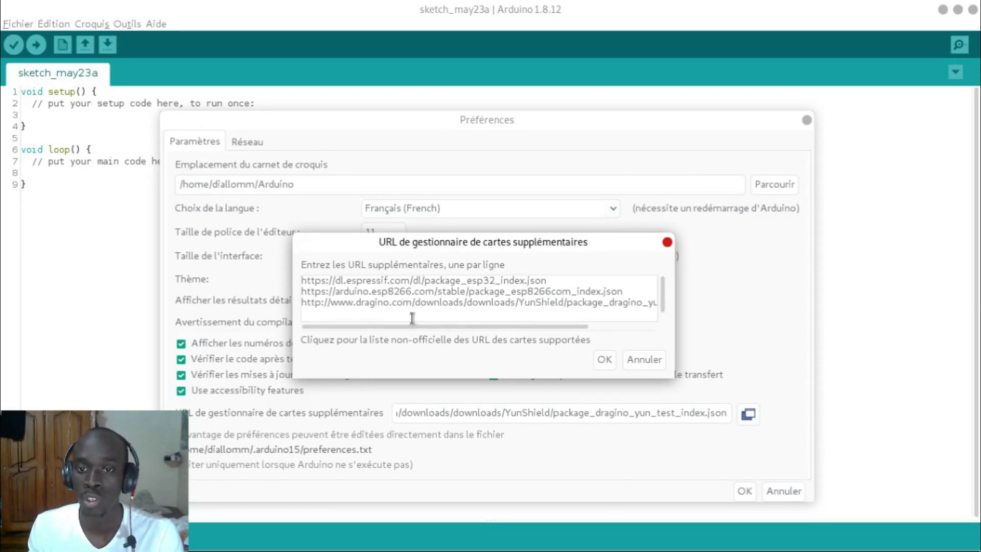
triple_click(435, 281)
click(530, 285)
drag(557, 286, 315, 281)
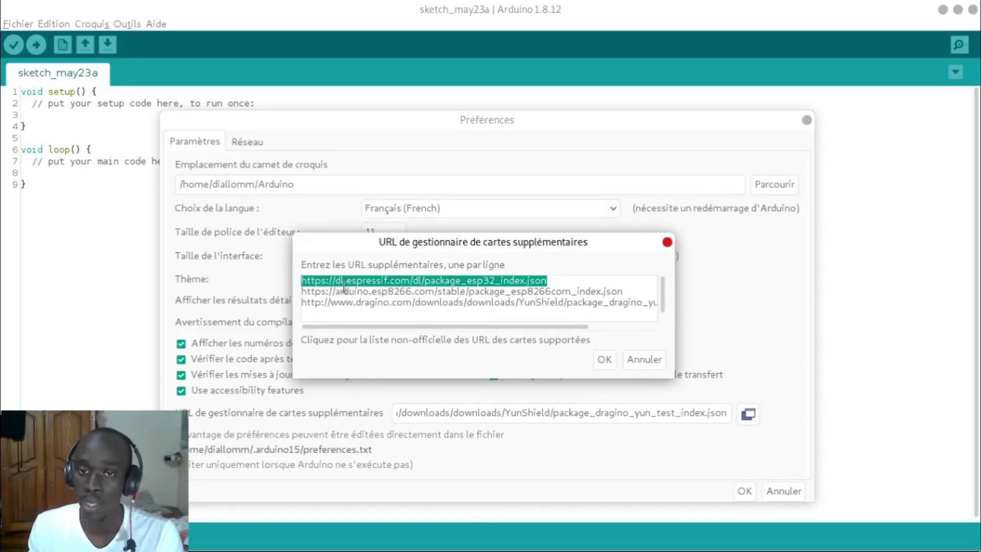
click(644, 359)
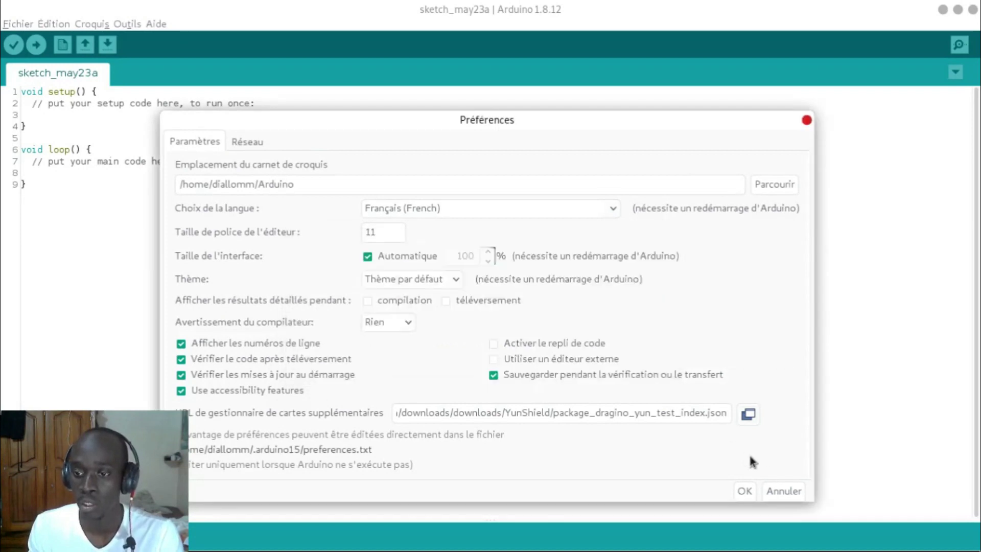
click(783, 490)
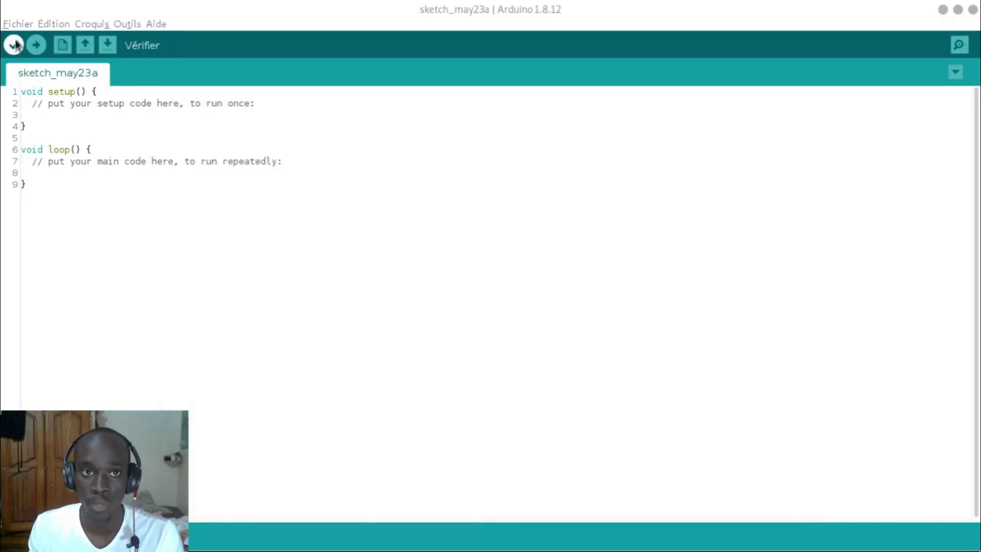
click(18, 24)
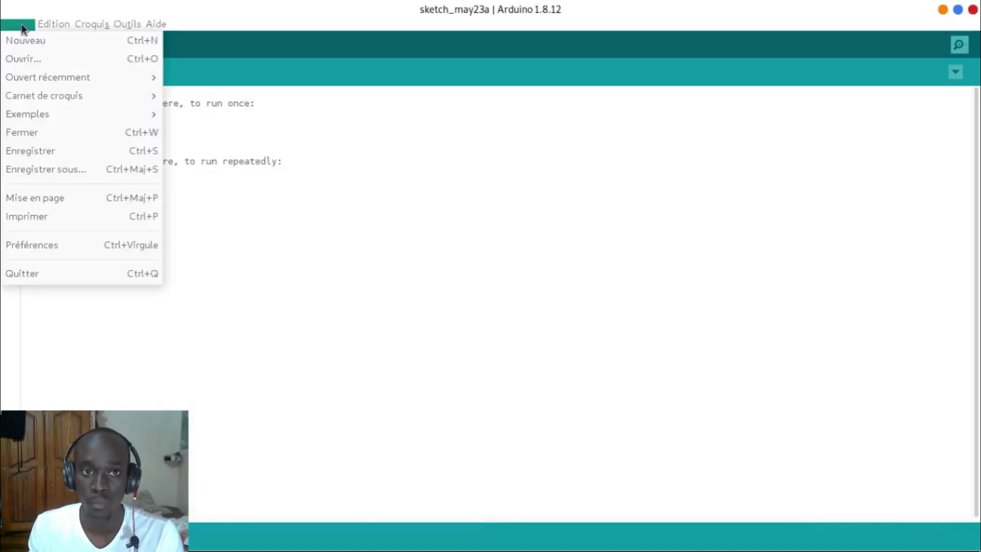
click(108, 245)
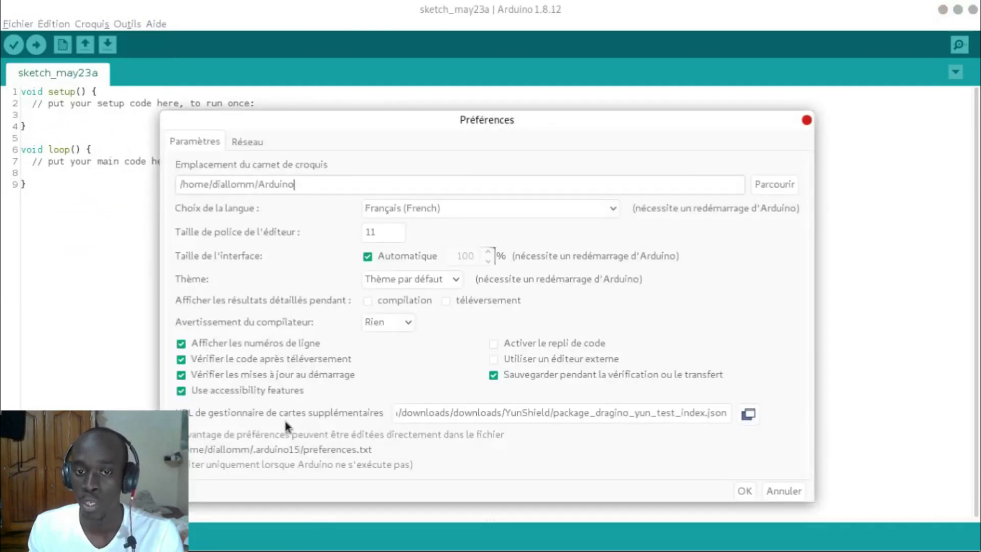
click(749, 414)
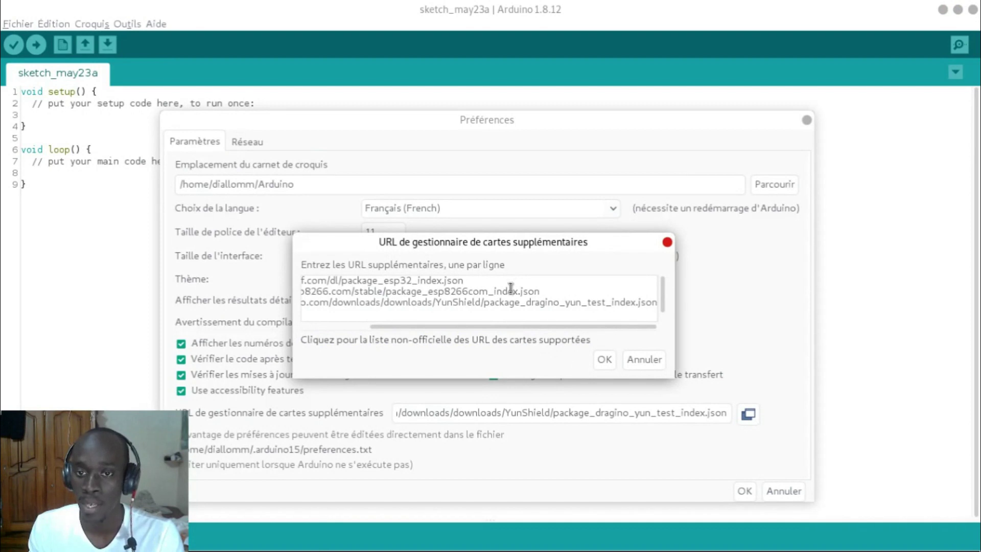
click(639, 359)
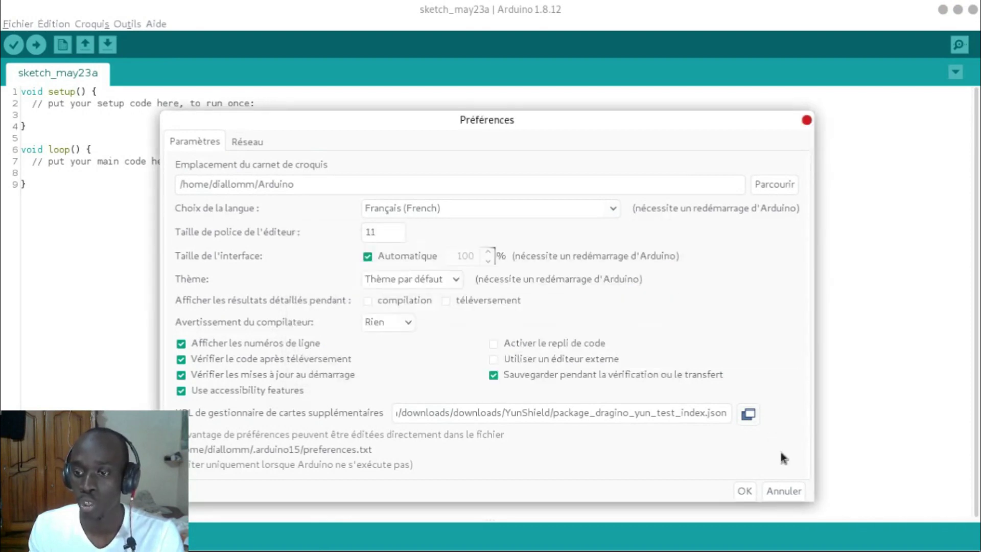
click(806, 120)
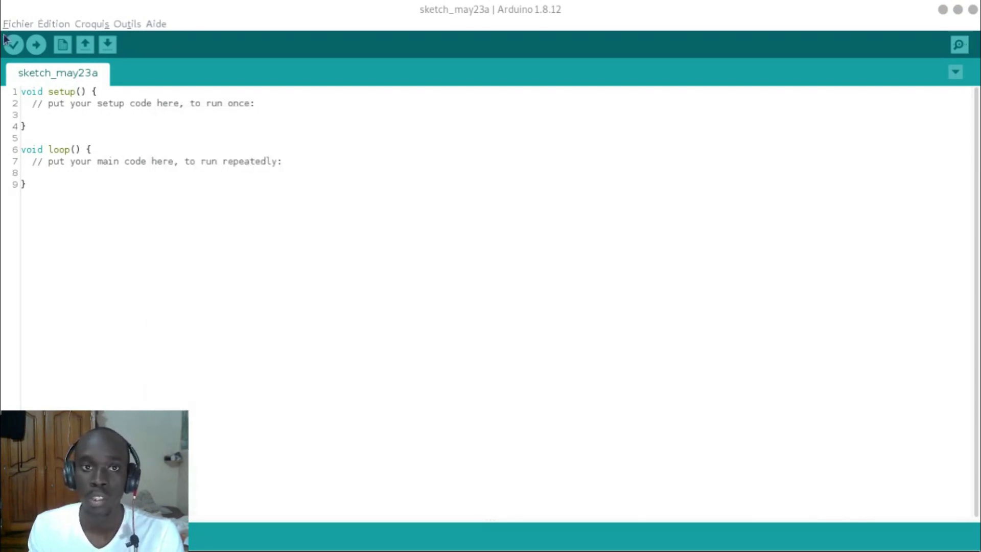
Step: Search esp32 in Gestionnaire de carte, confirm Espressif Systems 1.0.4 shows INSTALLED, and close it
click(125, 24)
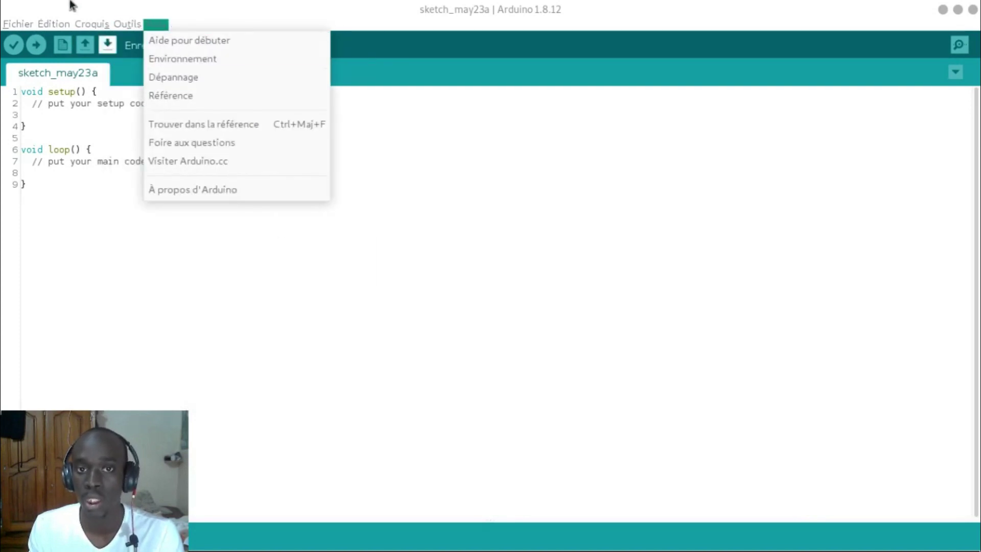
mouse_move(303, 190)
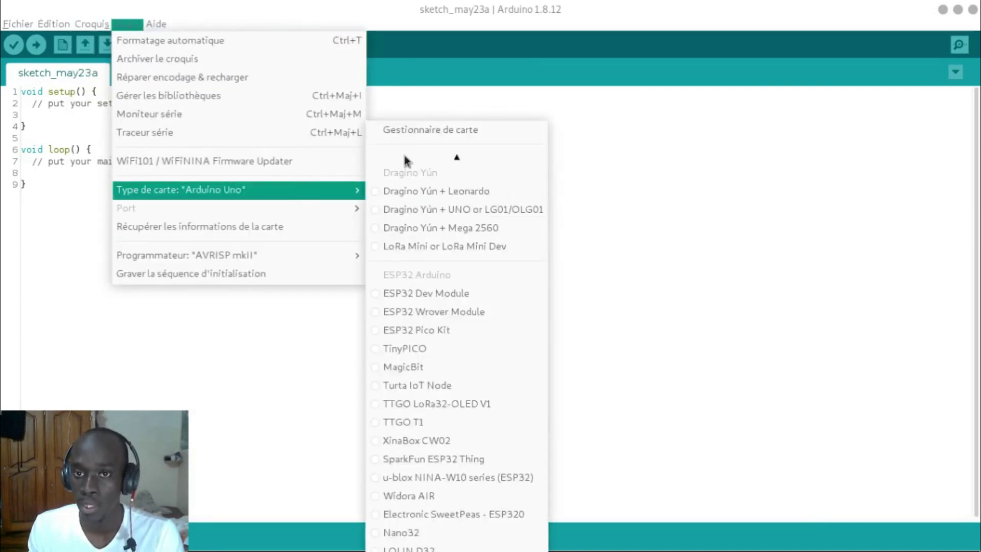
click(510, 134)
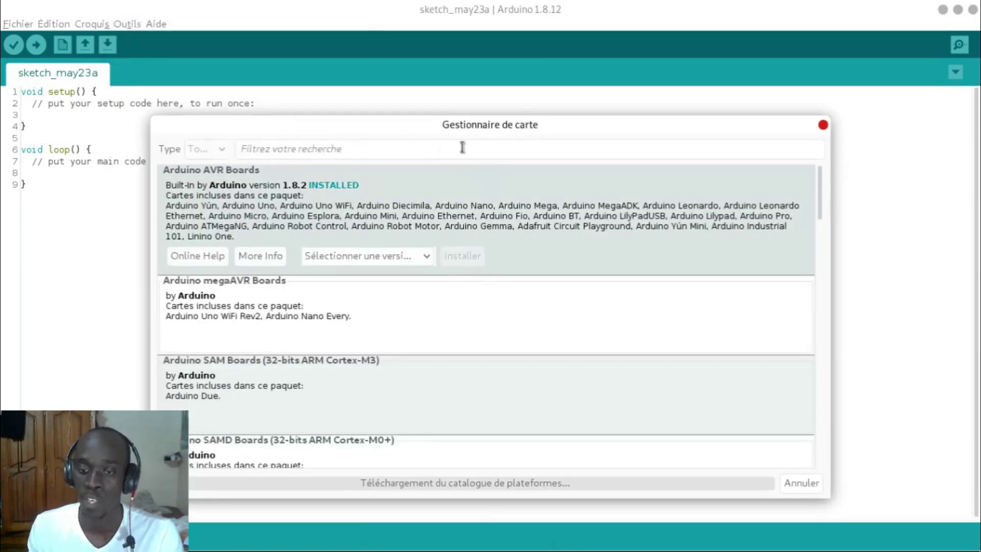
click(461, 149)
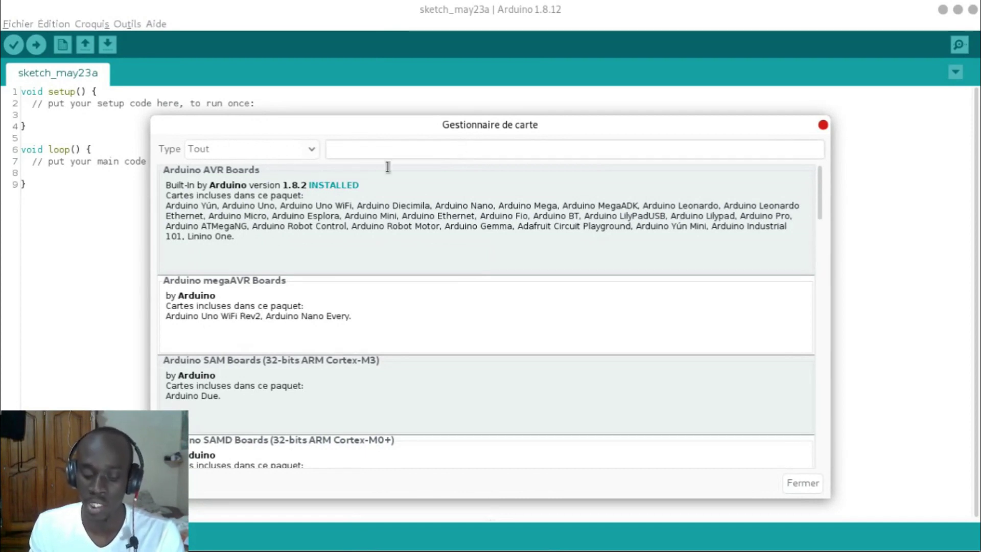
mouse_move(237, 188)
text(esp32)
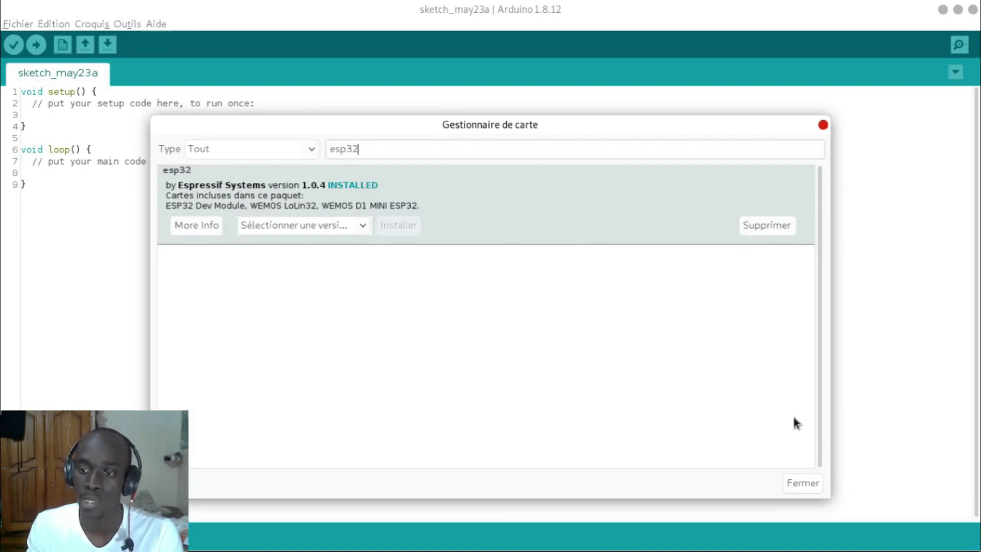
click(801, 484)
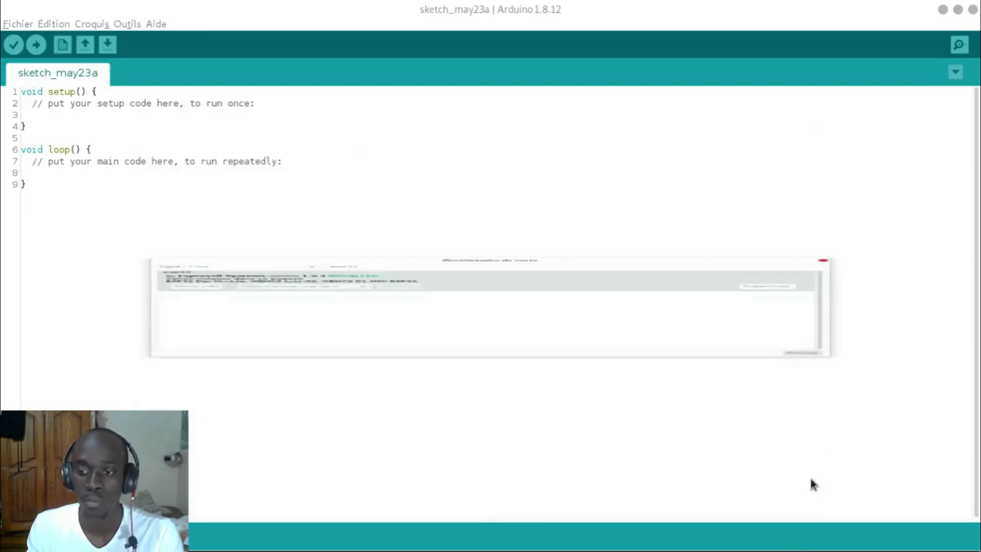
click(127, 24)
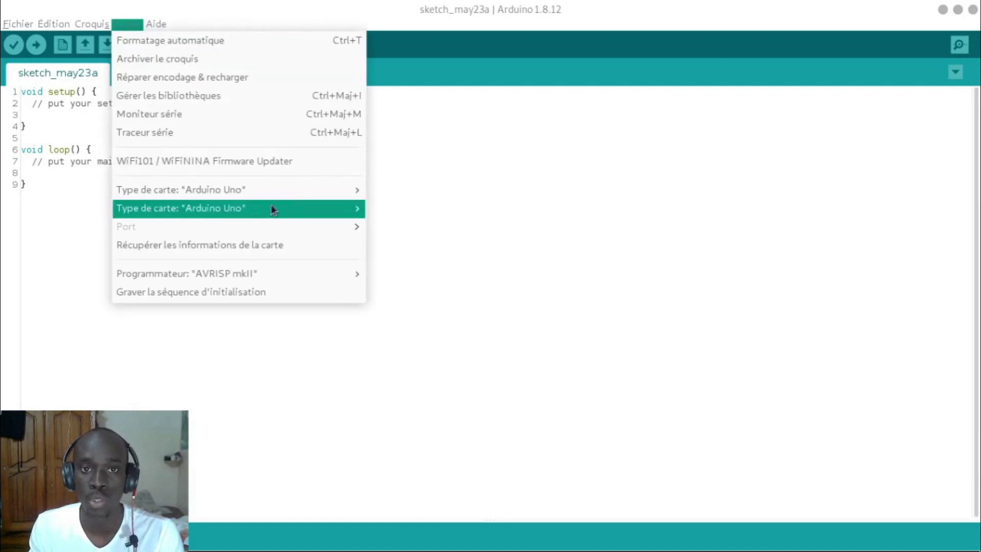
mouse_move(303, 190)
scroll(498, 327, down, 9)
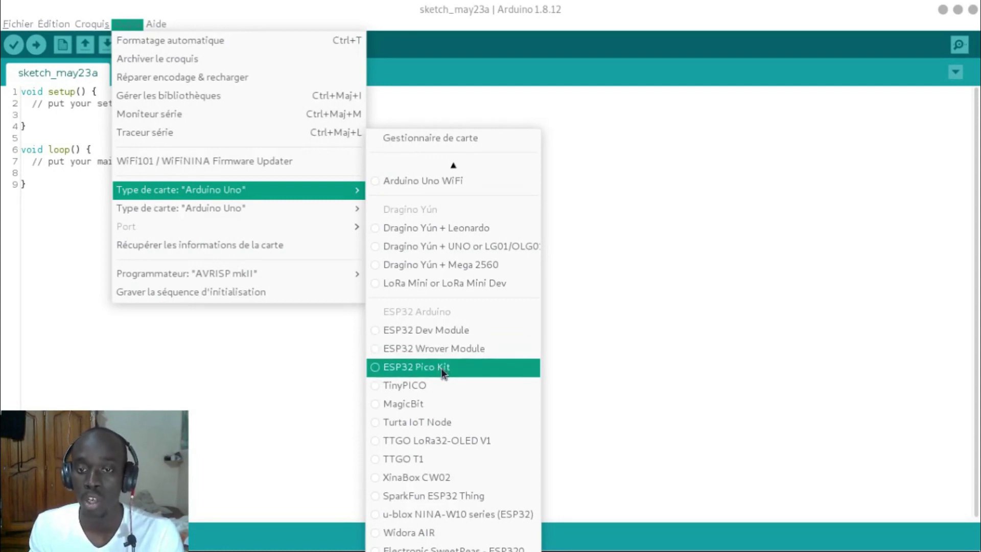
click(761, 288)
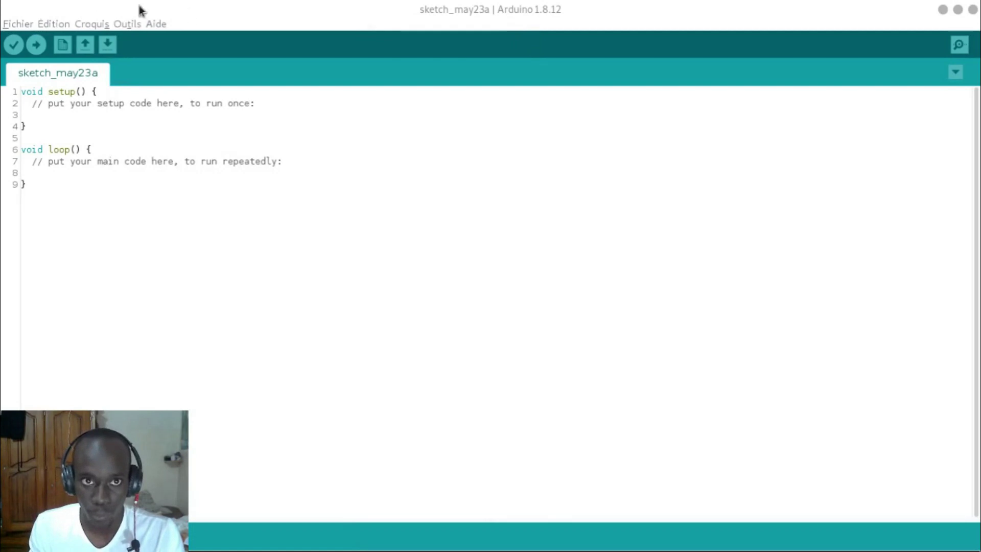
click(58, 26)
mouse_move(92, 24)
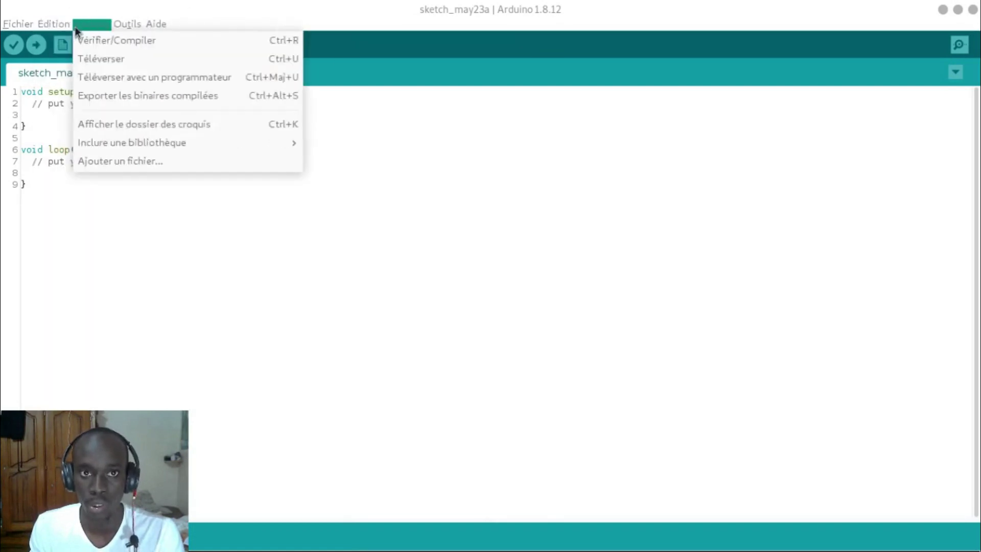
click(761, 244)
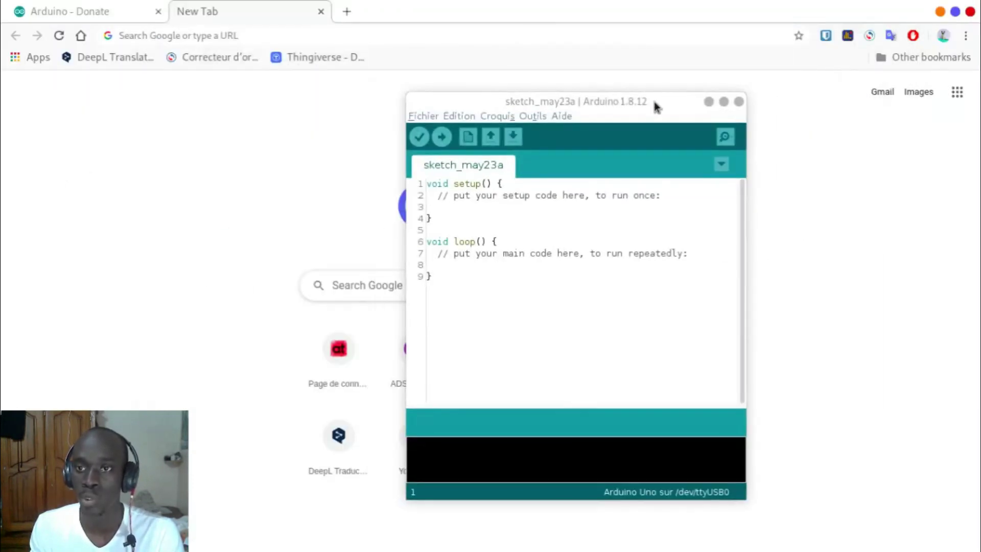
drag(652, 99, 654, 84)
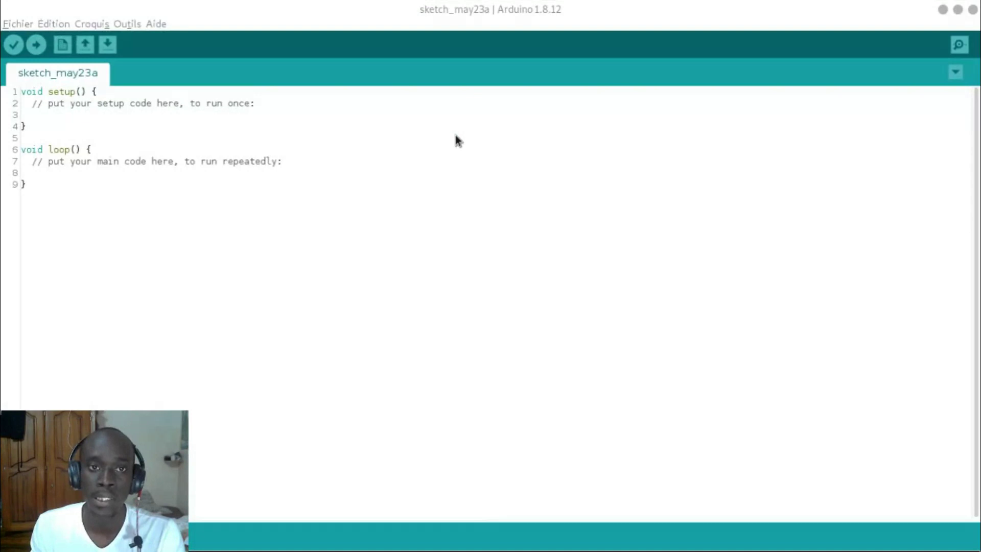
double_click(28, 93)
key(End)
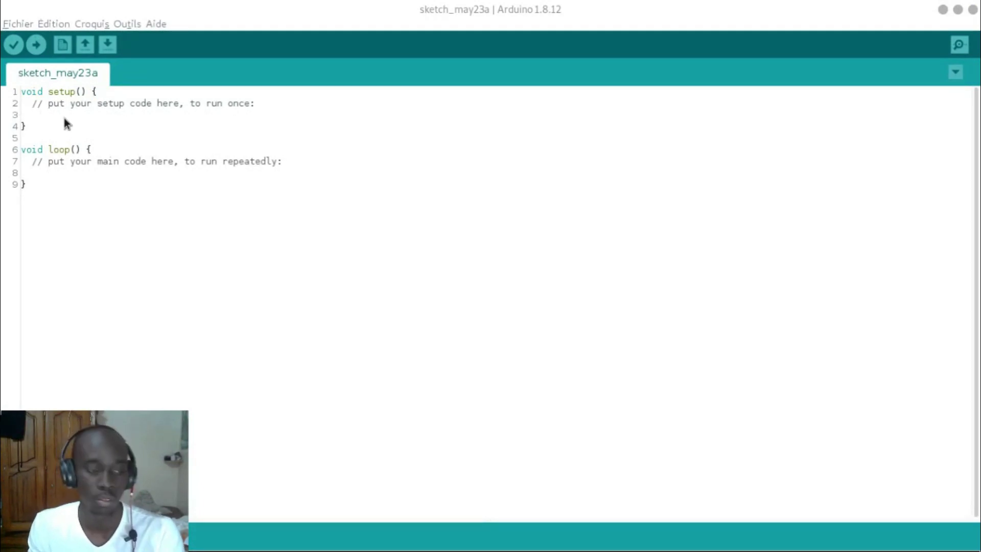
key(Down)
key(Down)
key(Down)
key(Down)
key(Down)
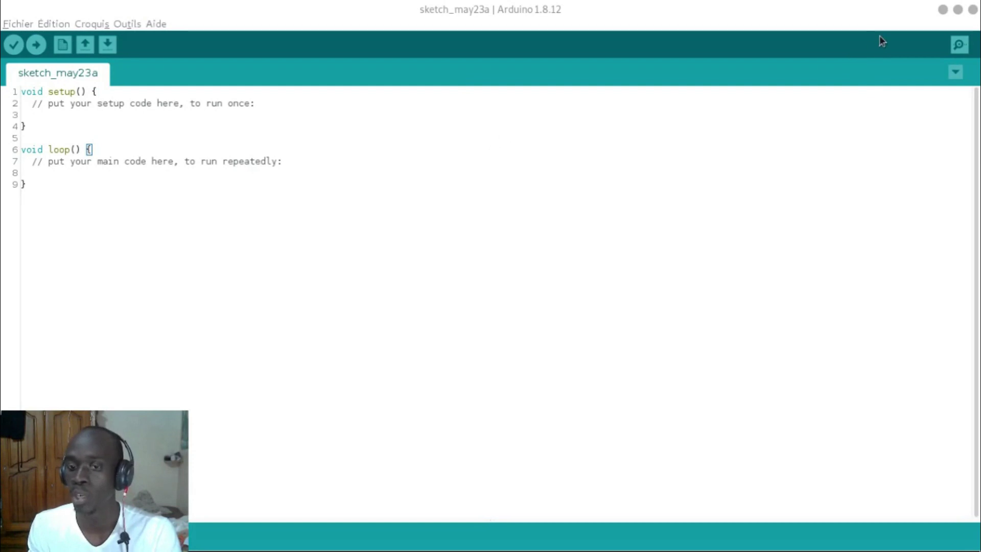
Step: Close Arduino IDE and the Arduino - Donate tab, then load raspberrypi.org from the address bar
click(972, 11)
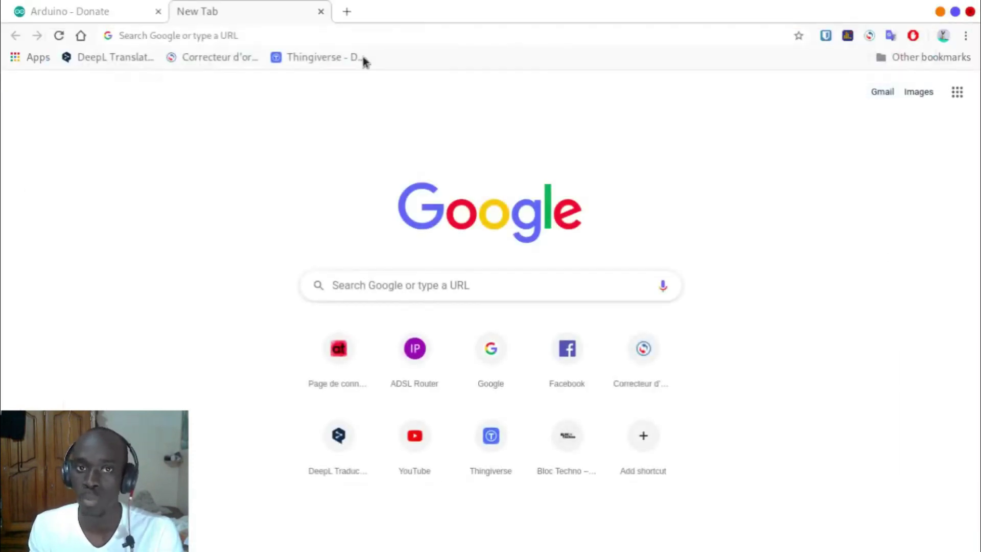
click(159, 11)
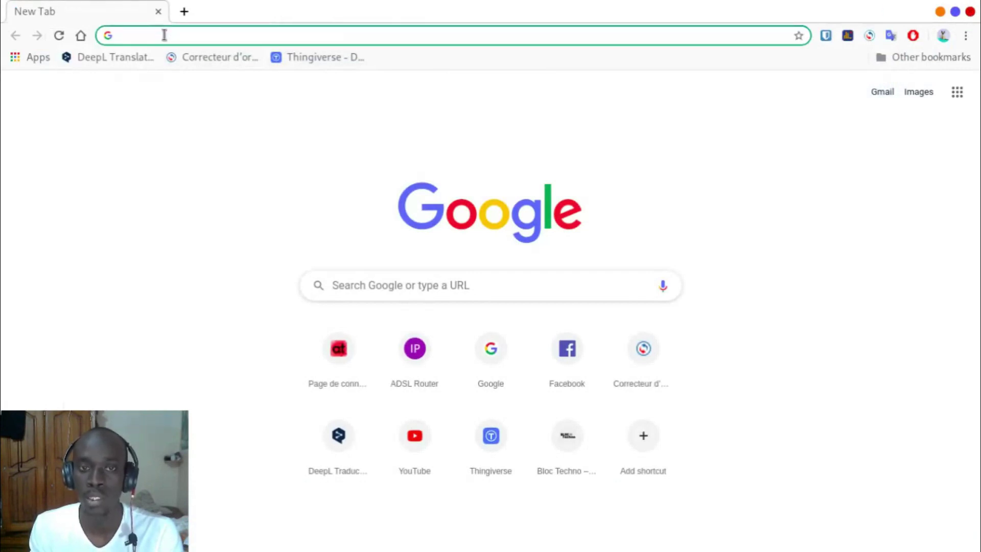
text(raspberrypi.org)
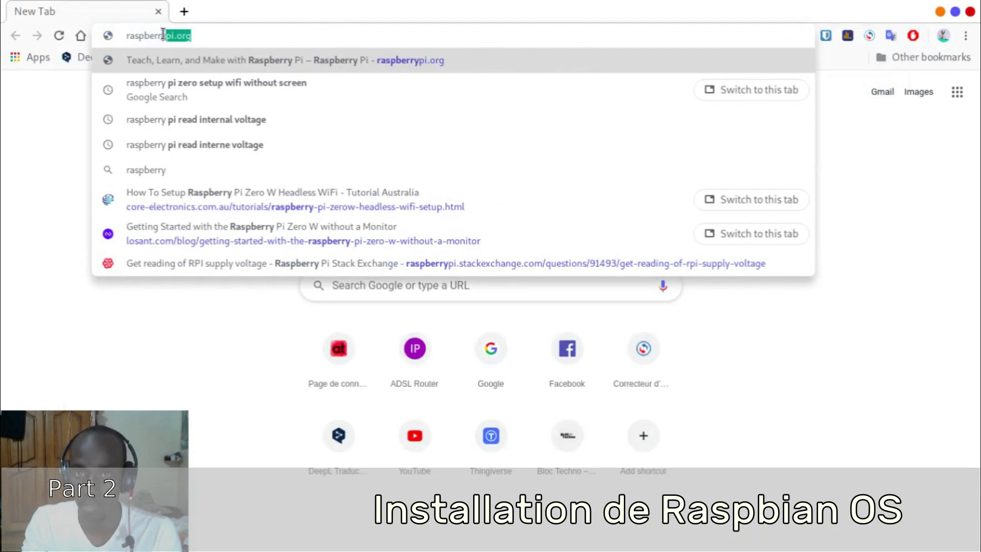
key(Return)
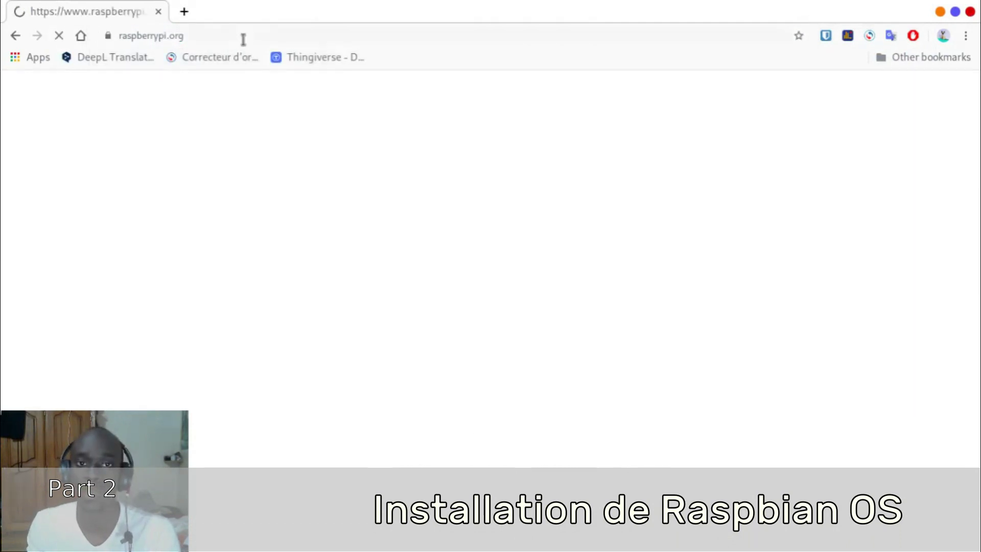
click(615, 33)
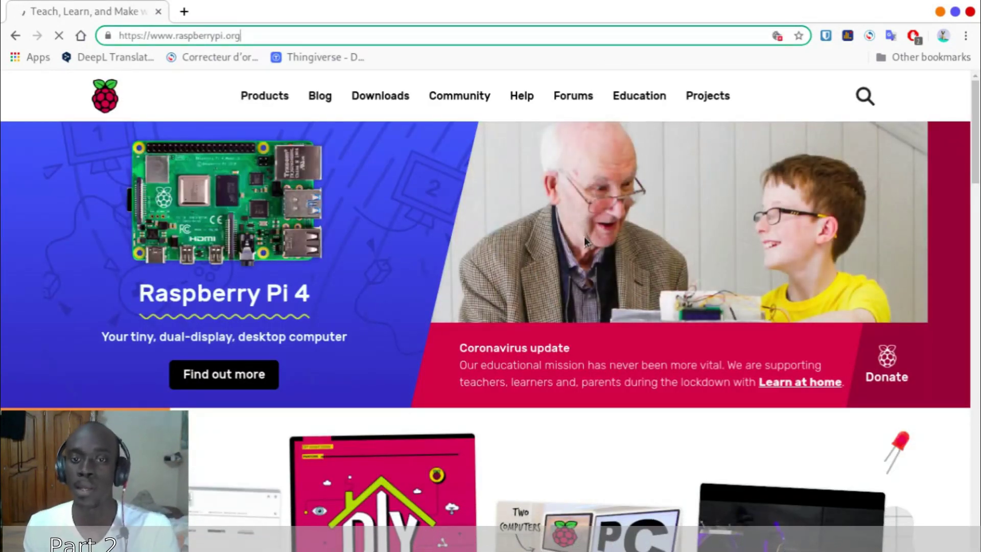
Step: Open raspberrypi.org Downloads and browse the Raspbian, NOOBS and third-party OS images
click(401, 97)
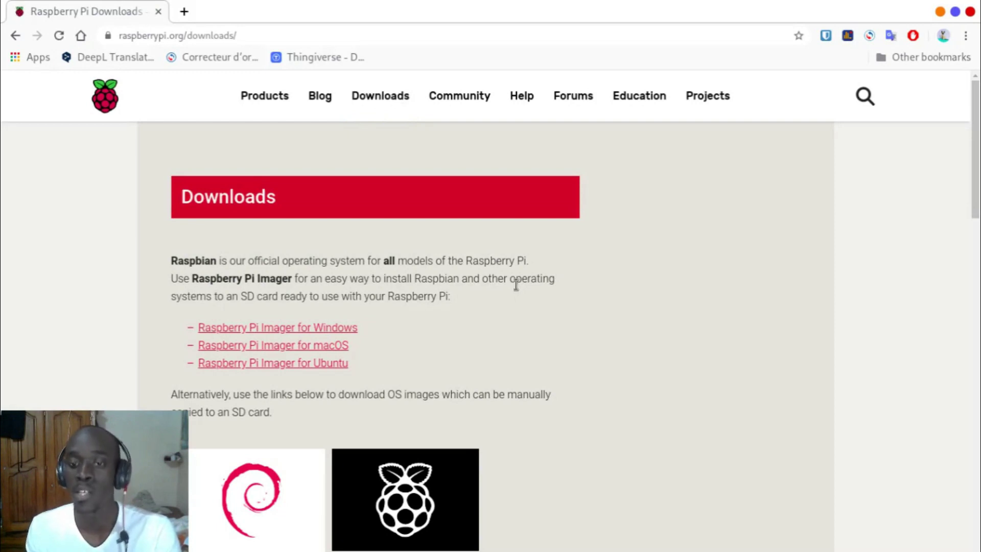
scroll(517, 284, down, 2)
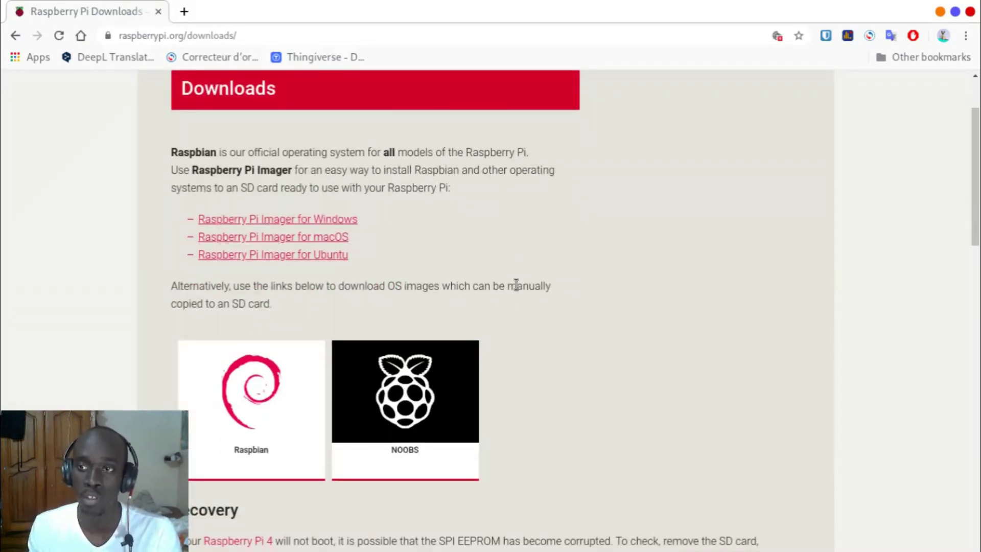
scroll(516, 284, down, 7)
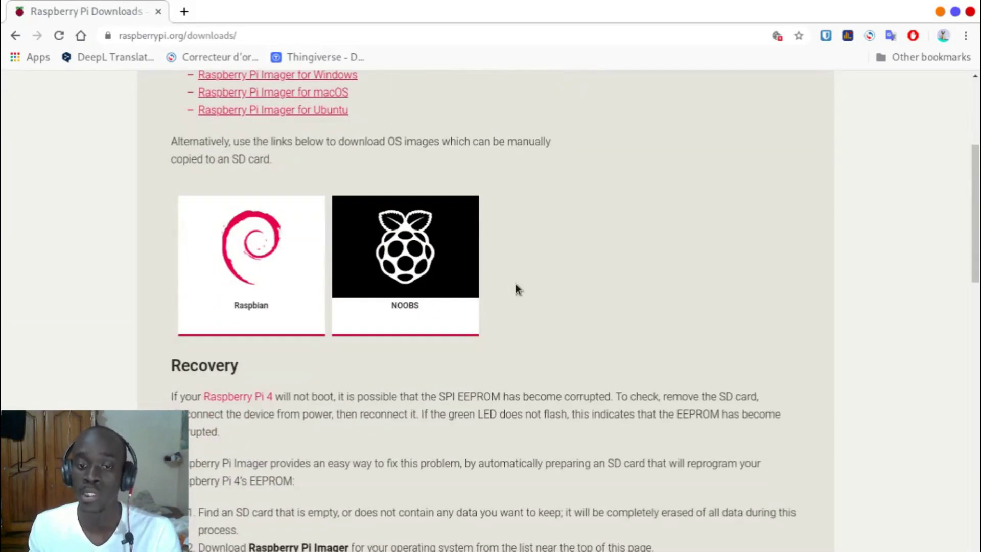
scroll(513, 284, up, 4)
scroll(514, 284, down, 8)
scroll(514, 284, up, 8)
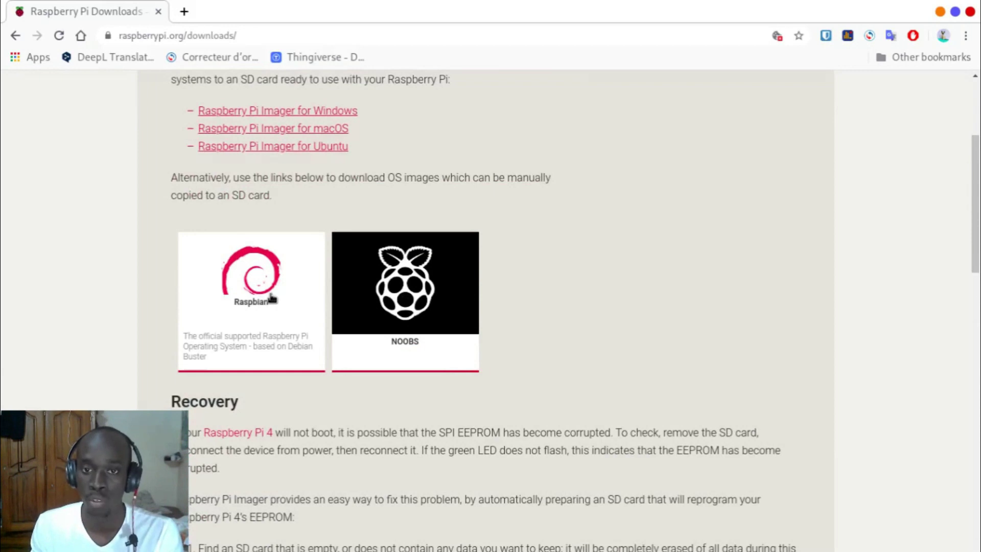
scroll(492, 329, down, 20)
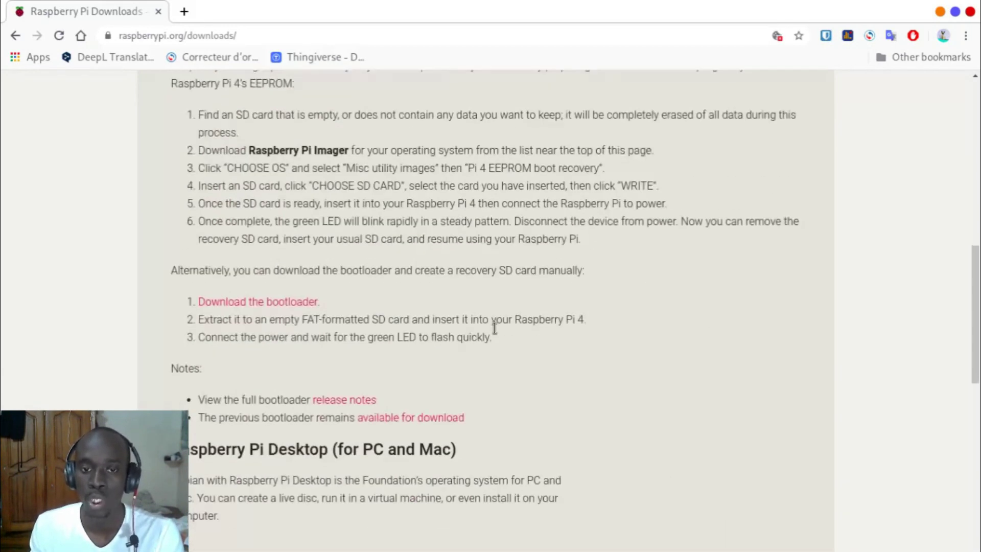
scroll(531, 180, down, 3)
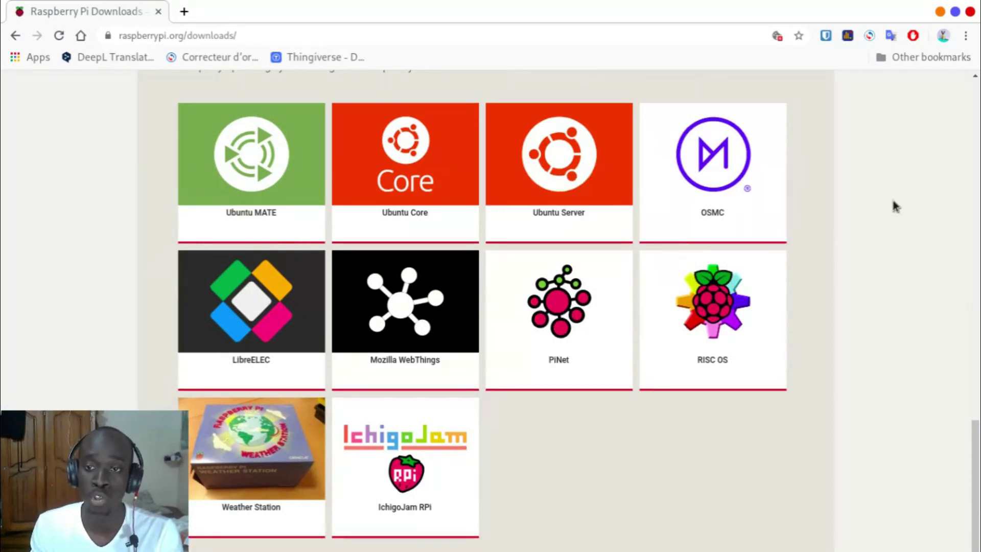
scroll(894, 204, up, 2)
scroll(894, 207, down, 1)
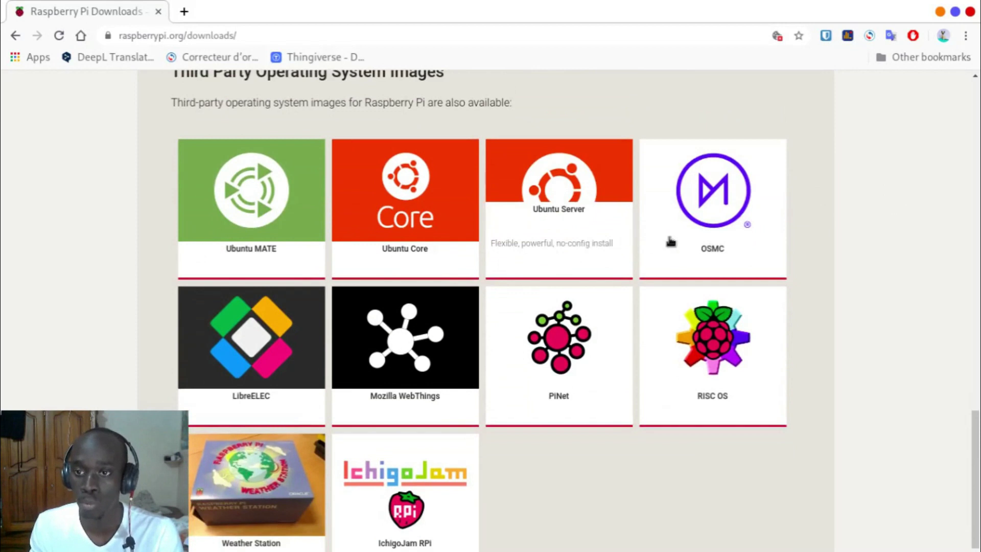
scroll(434, 368, up, 15)
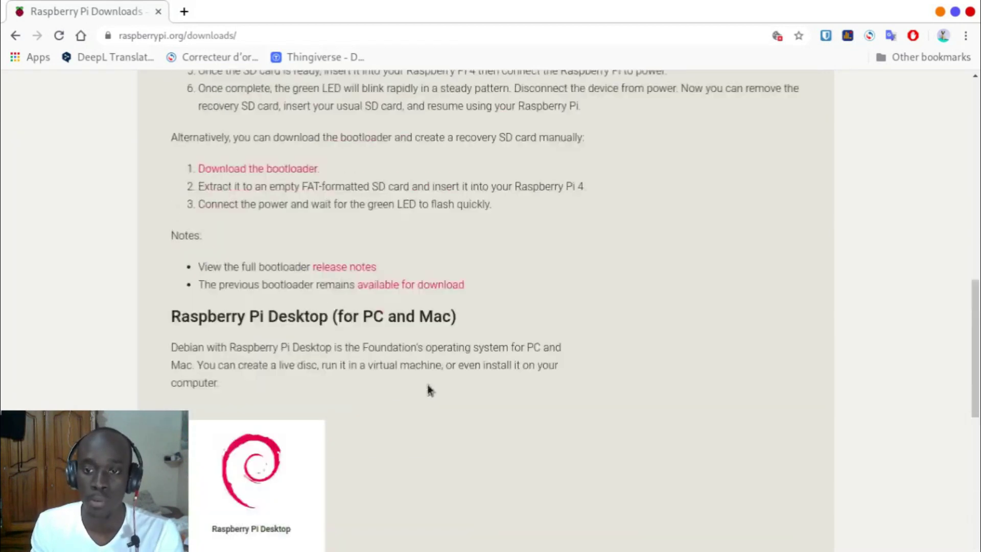
Step: Open the Raspbian page and scroll down to the Raspbian Buster Lite image
click(256, 235)
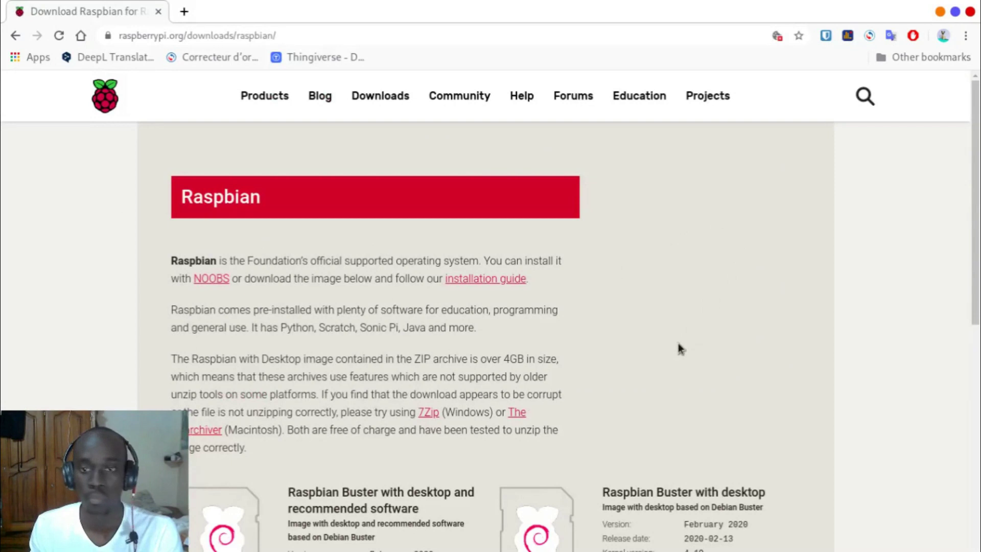
scroll(630, 351, down, 4)
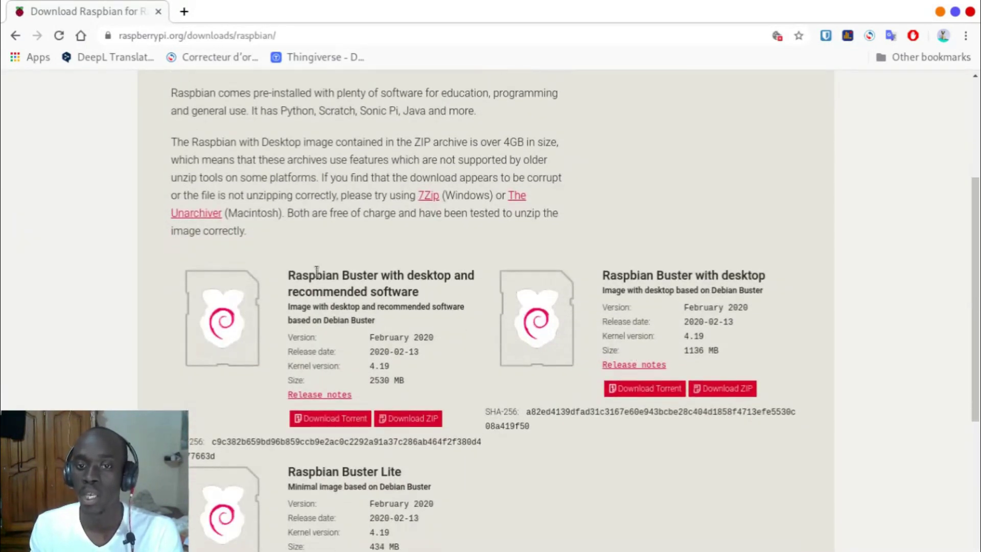
scroll(317, 271, down, 1)
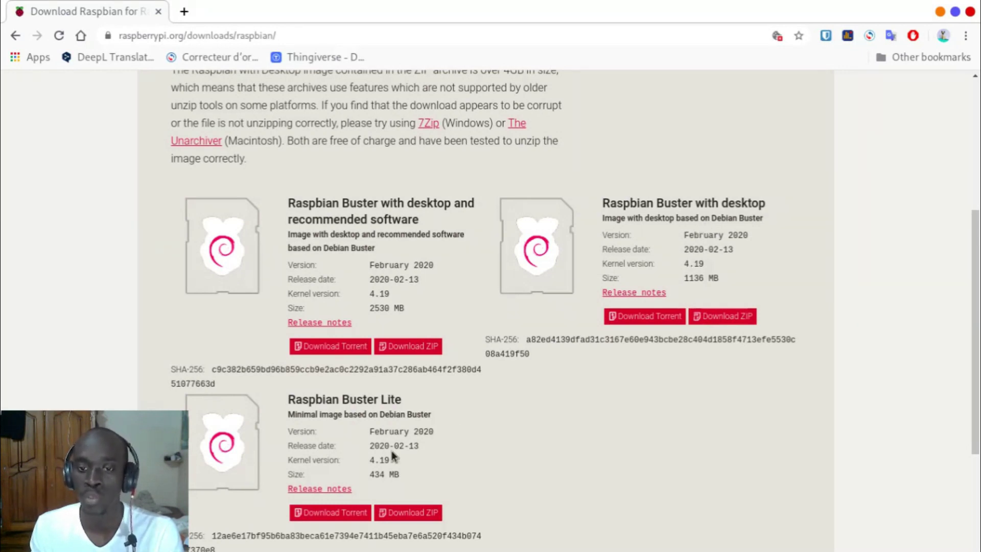
scroll(427, 392, down, 1)
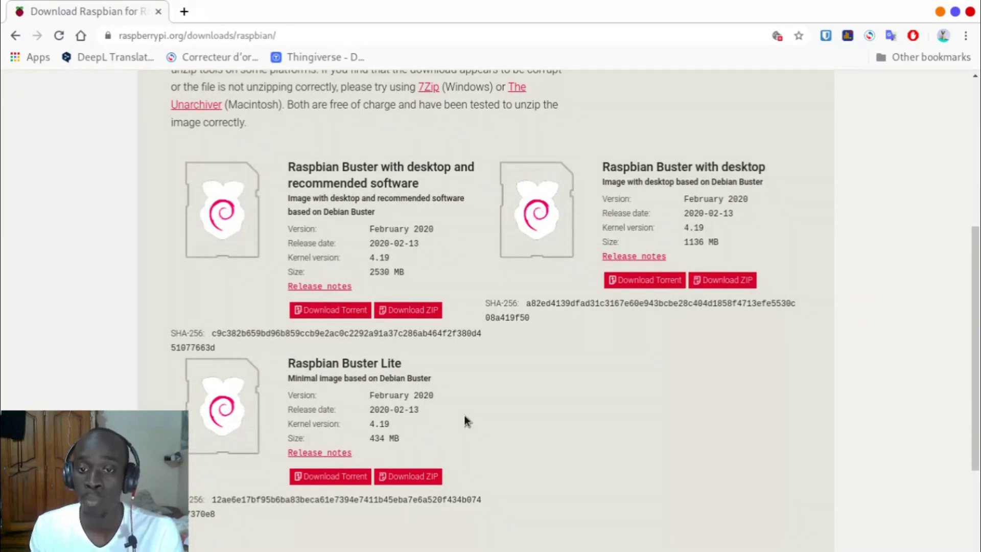
scroll(463, 416, down, 1)
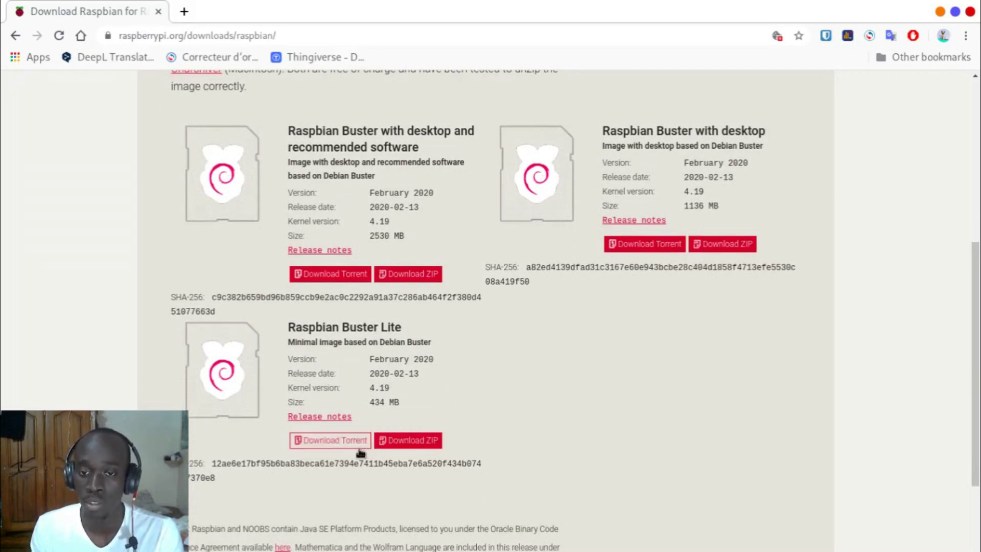
click(403, 446)
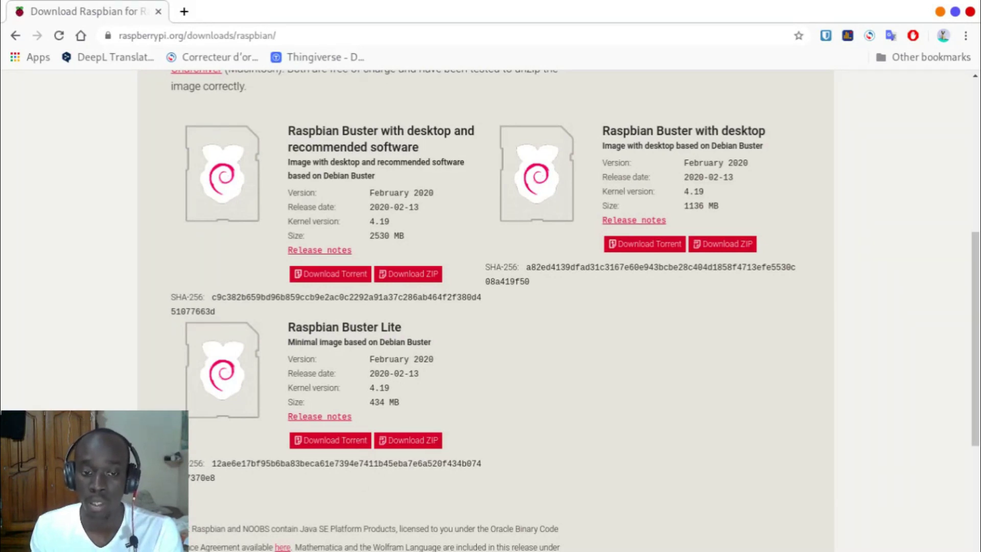
click(184, 548)
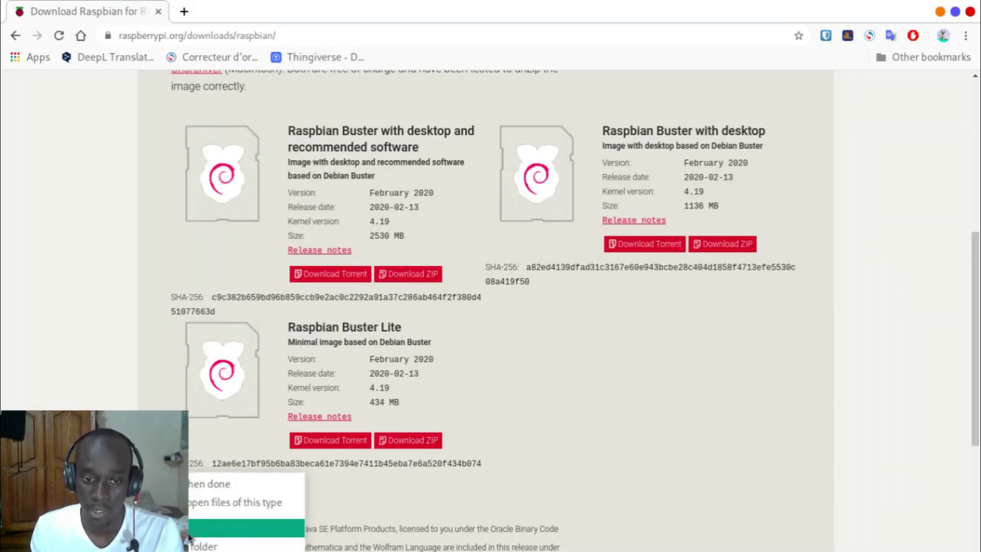
key(Escape)
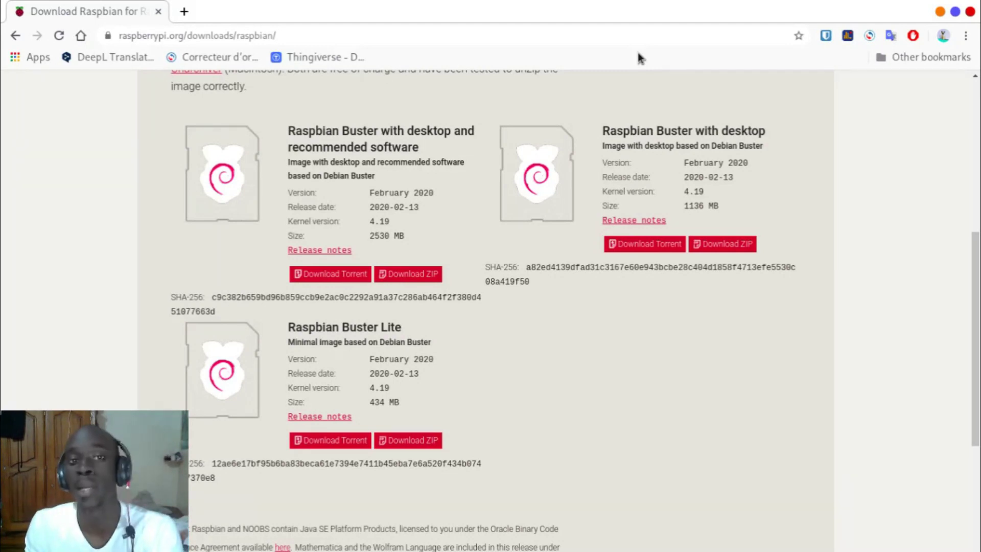
Step: Search 'balena etcher' in a new tab and open the official balena.io/etcher page
click(184, 12)
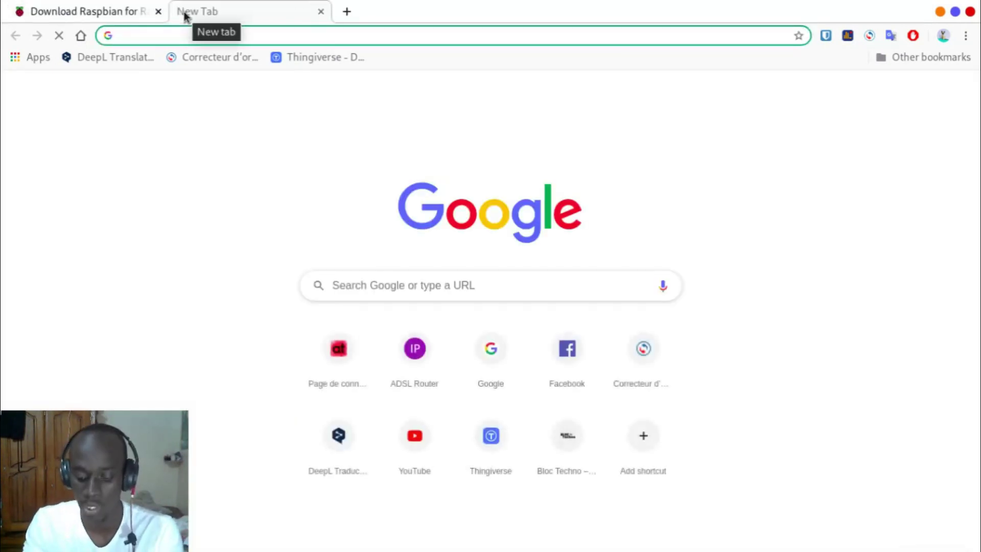
text(balena etcher)
key(Return)
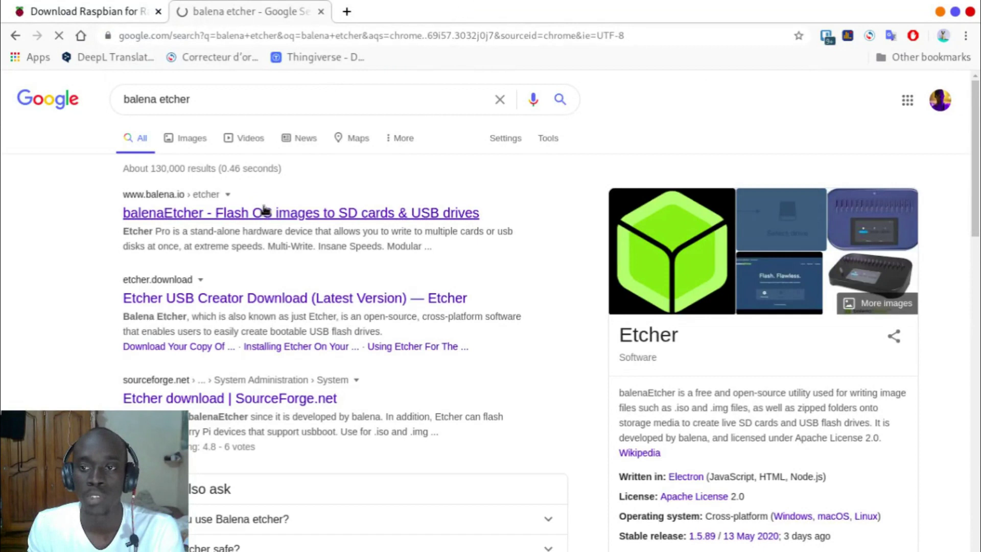
click(220, 218)
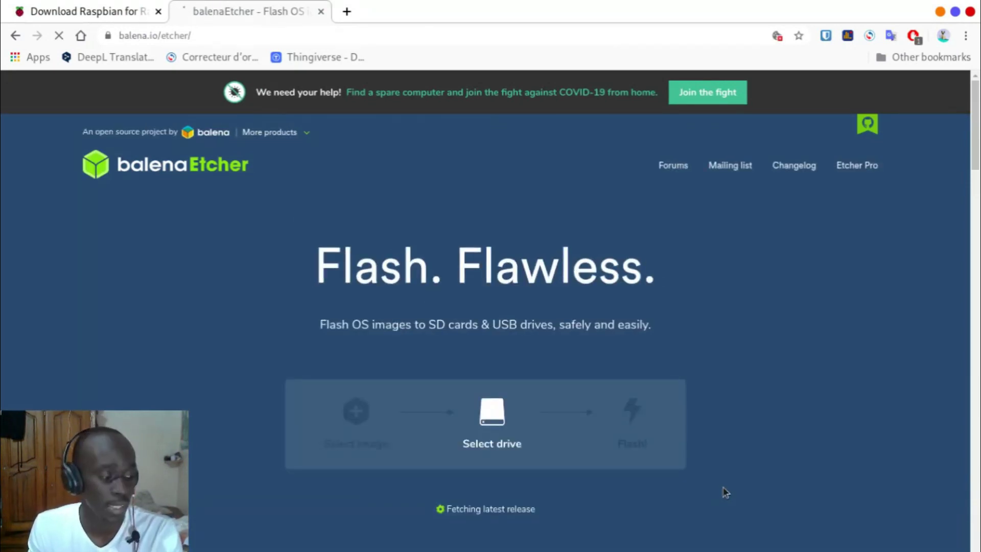
Step: Download Etcher for Linux x64 as an AppImage, then minimise Chrome
scroll(777, 445, down, 6)
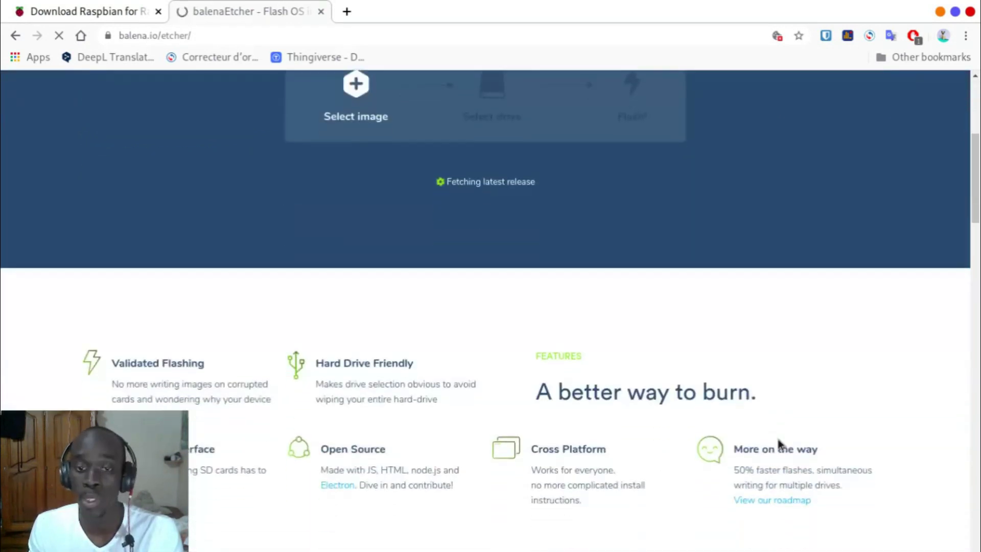
scroll(778, 442, down, 12)
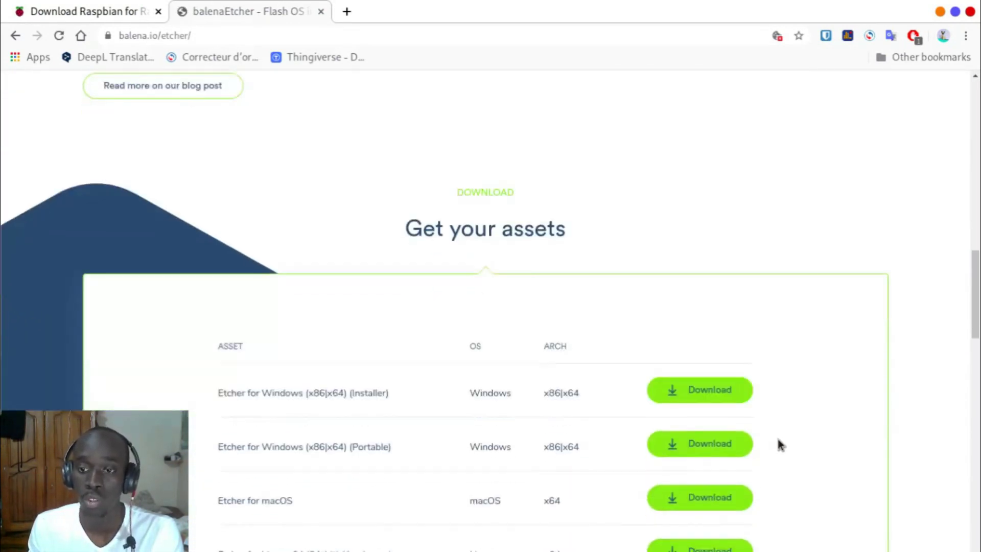
scroll(776, 445, down, 4)
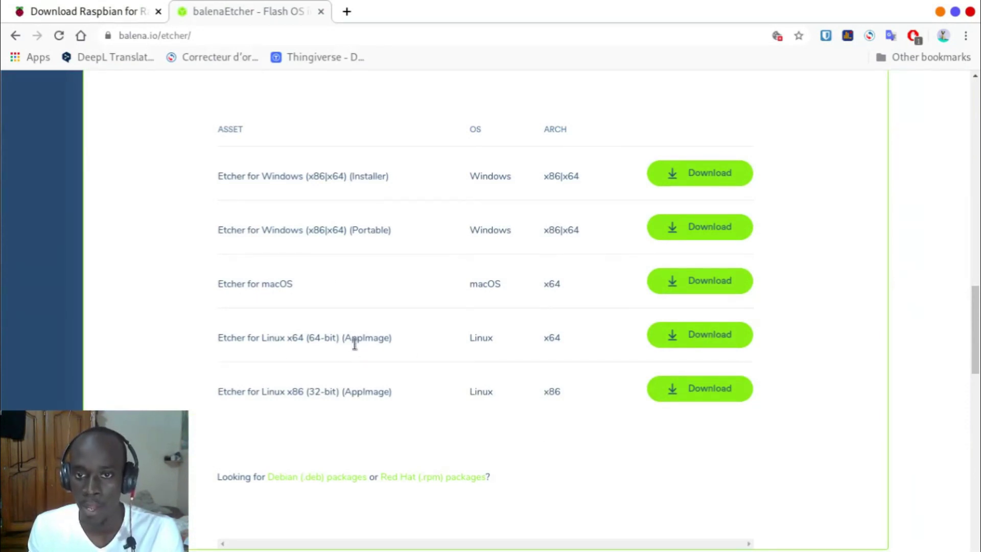
click(690, 336)
click(289, 5)
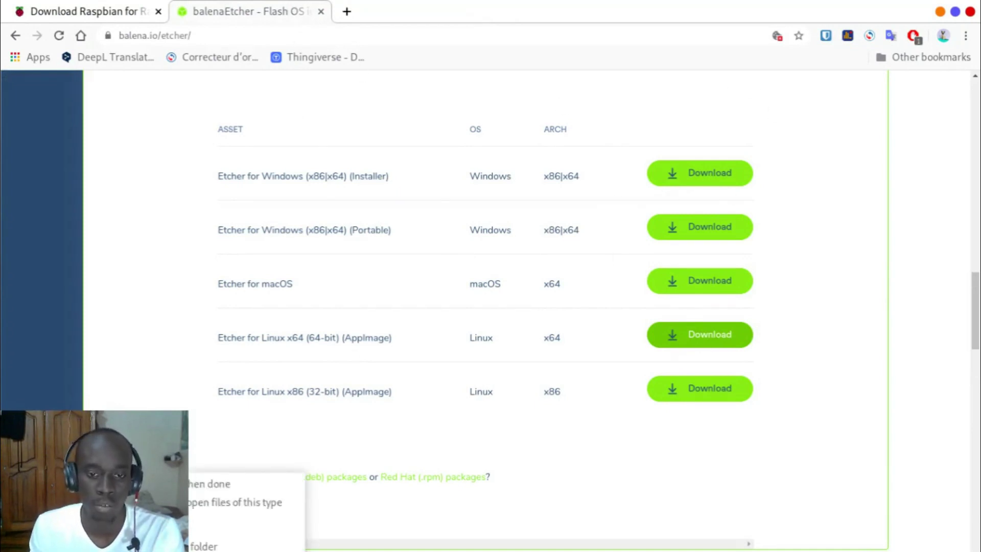
click(940, 12)
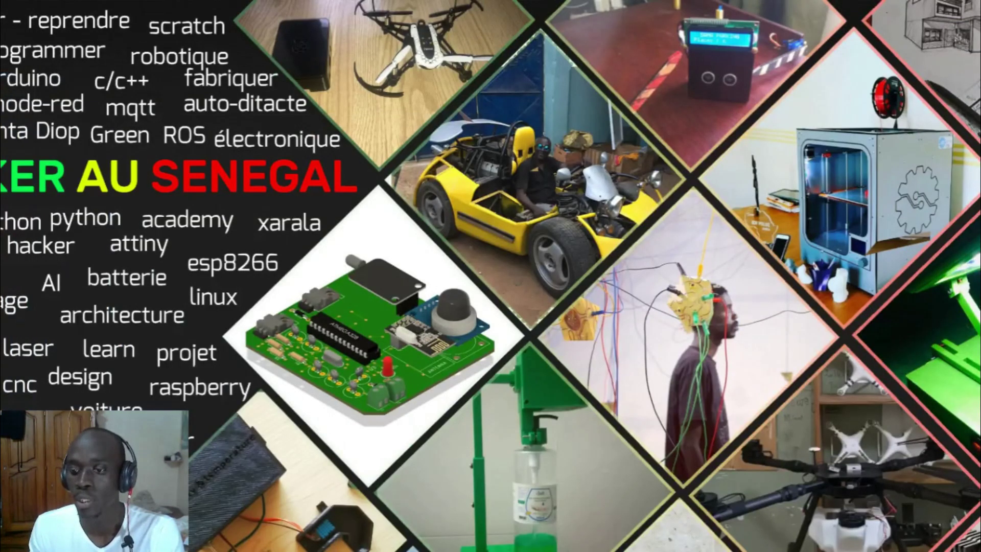
Step: Dismiss the window overview and centre the balenaEtcher window on screen
key(super)
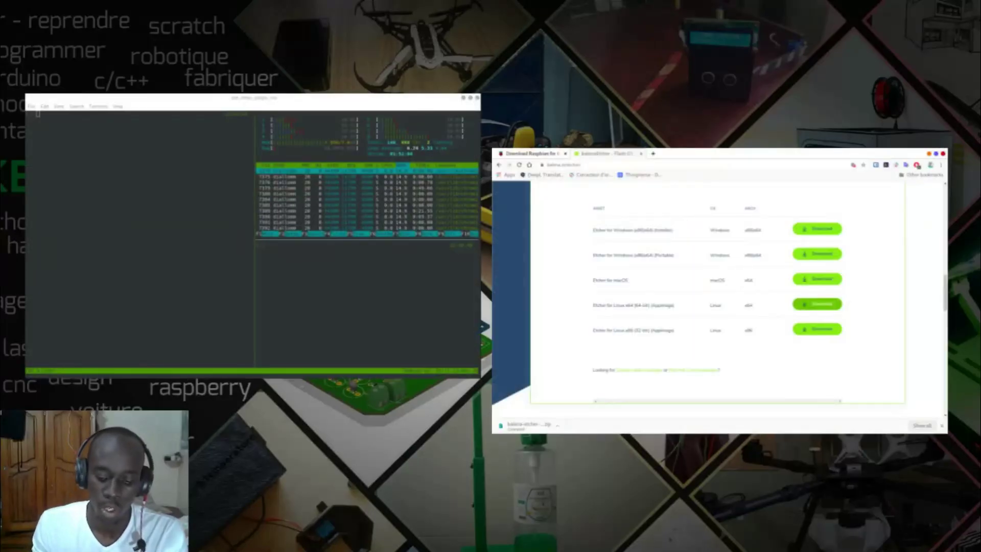
key(super)
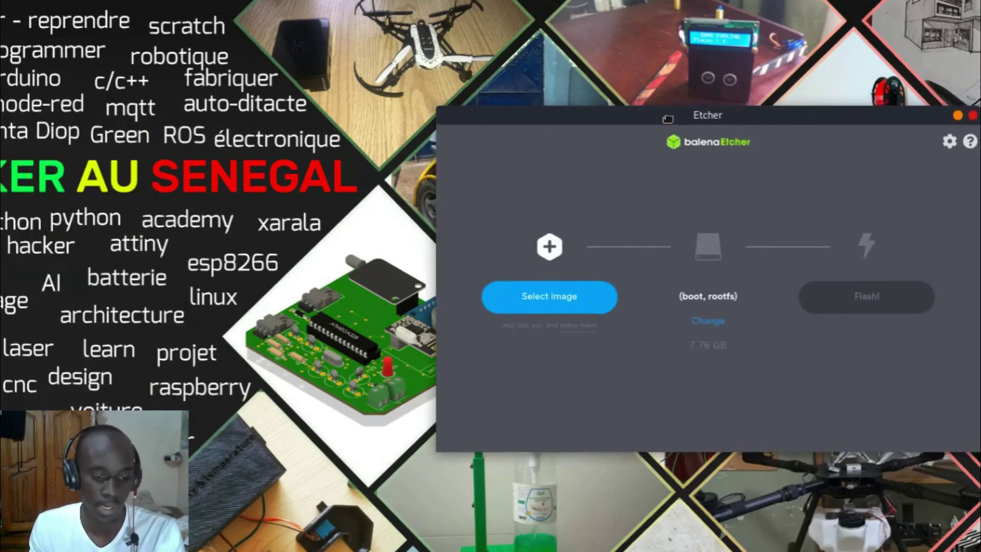
drag(654, 110, 454, 126)
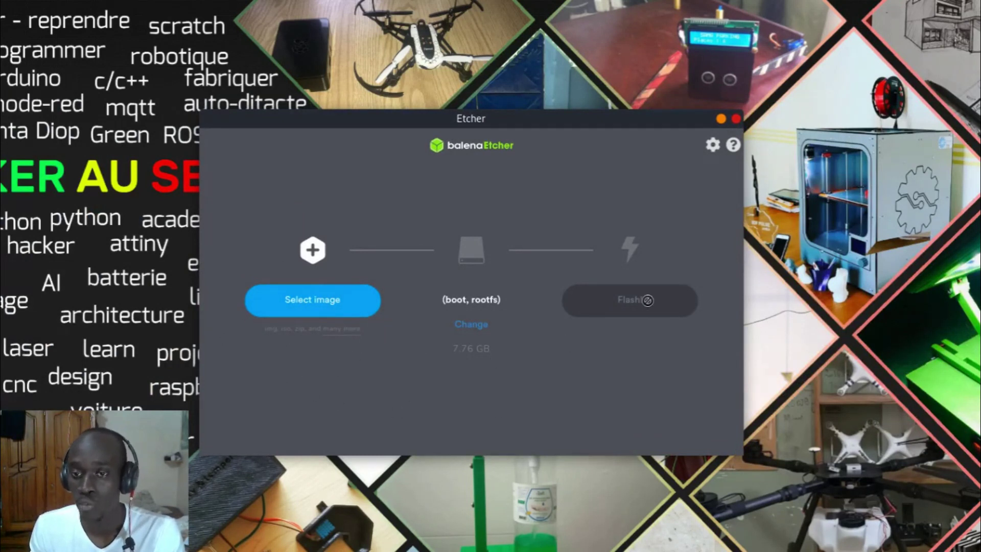
Step: Load 2019-09-26-raspbian-buster-lite.zip from Downloads as the image to flash
click(352, 305)
click(91, 138)
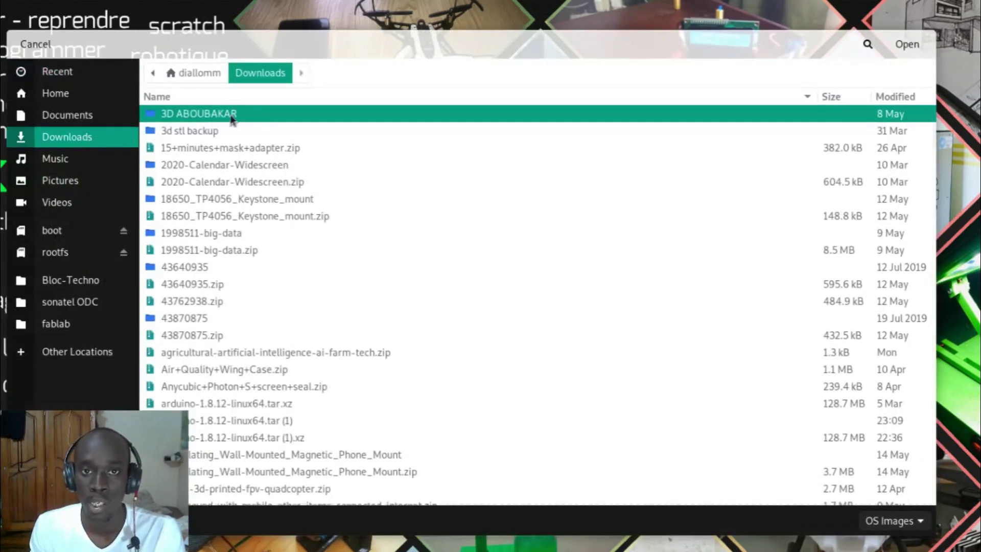
click(343, 166)
text(raspber)
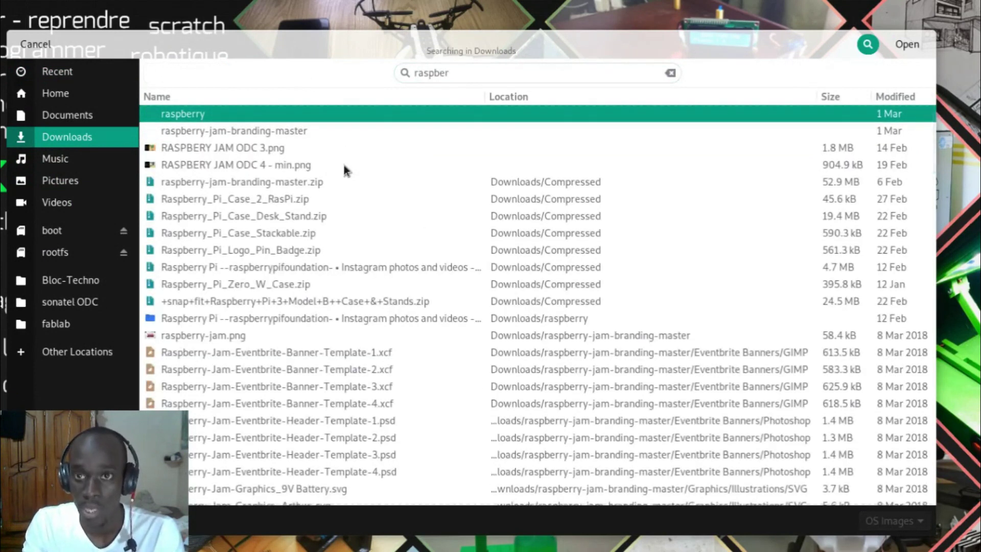
key(BackSpace)
key(BackSpace)
text(ian)
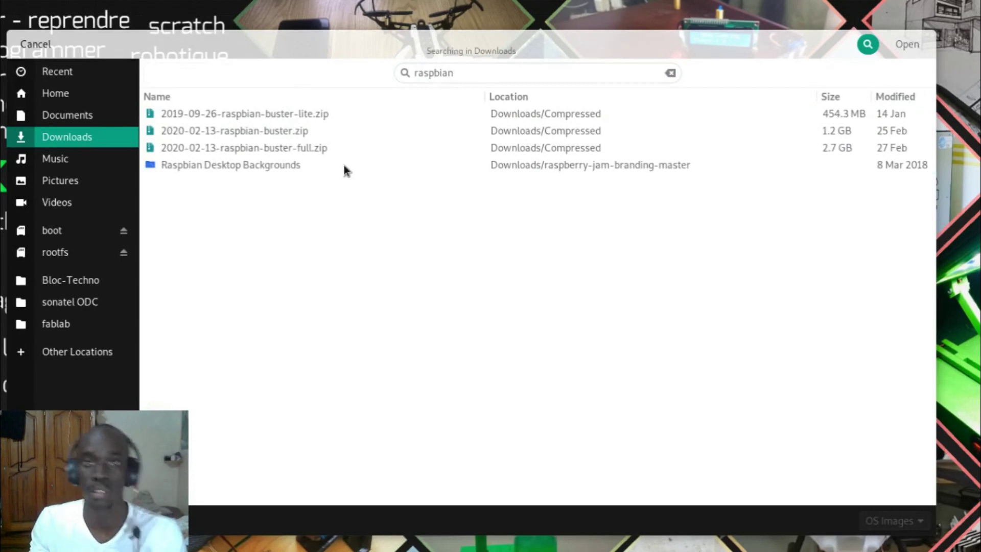
click(317, 118)
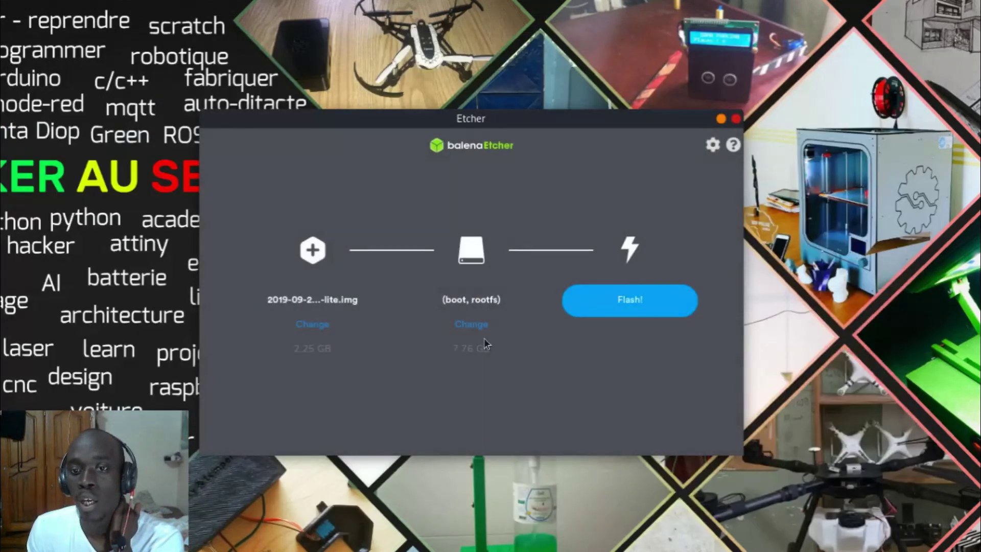
Step: Review the target drive, keeping the 7.76 GB (boot, rootfs) card at /dev/mmcblk0 selected
click(480, 325)
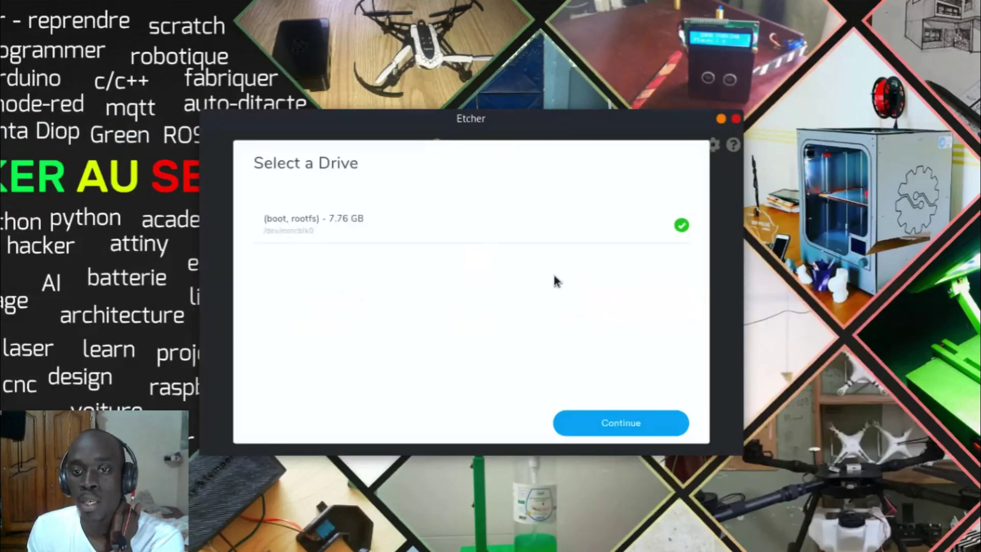
click(511, 226)
click(608, 230)
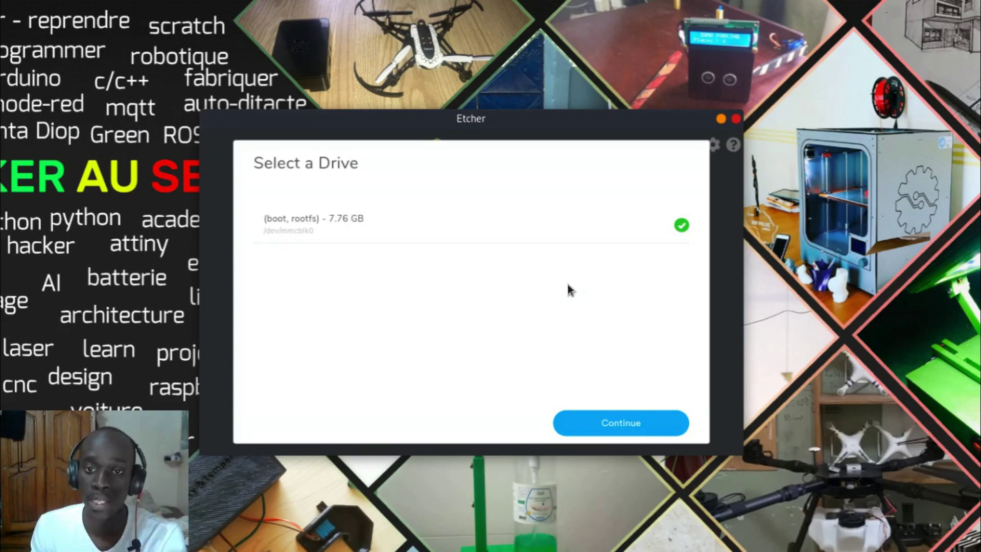
Step: Flash the Raspbian Buster Lite image to the 7.76 GB card, authorising with the account password, then close Etcher
click(603, 433)
click(650, 307)
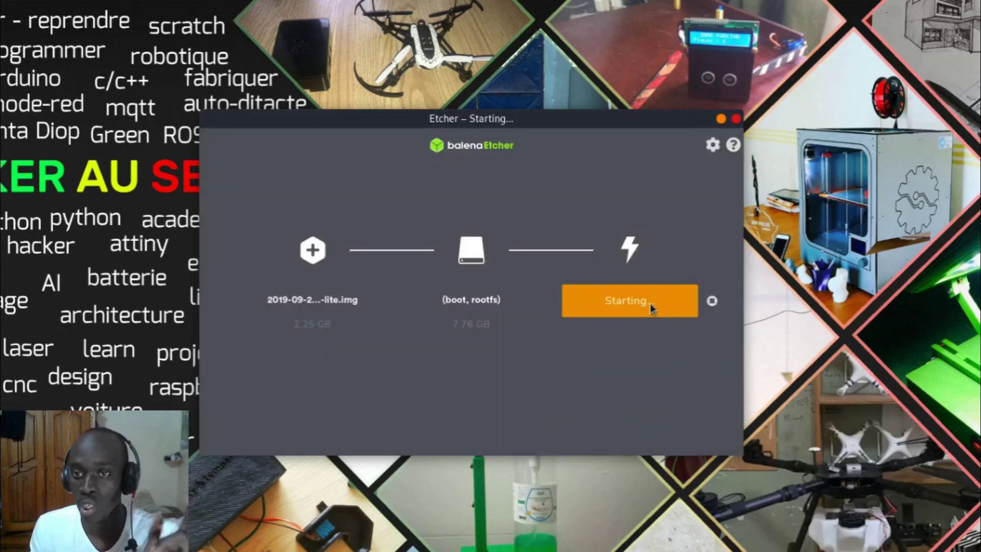
text(•••••••••••)
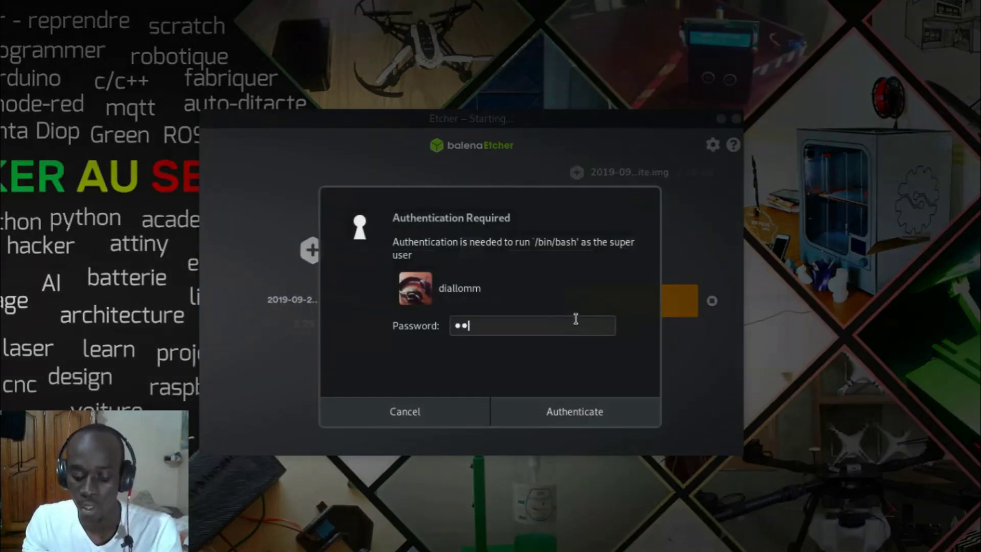
text(•••)
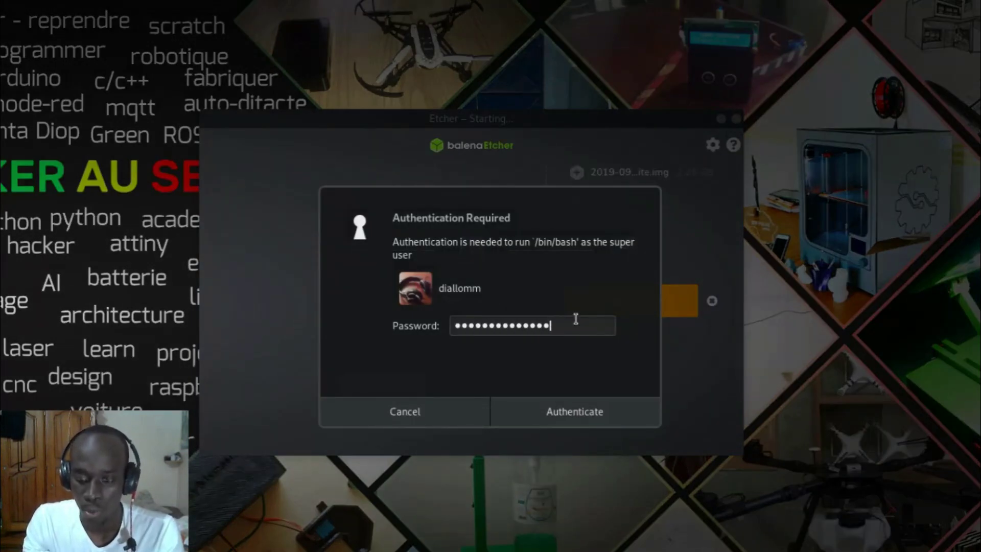
key(Return)
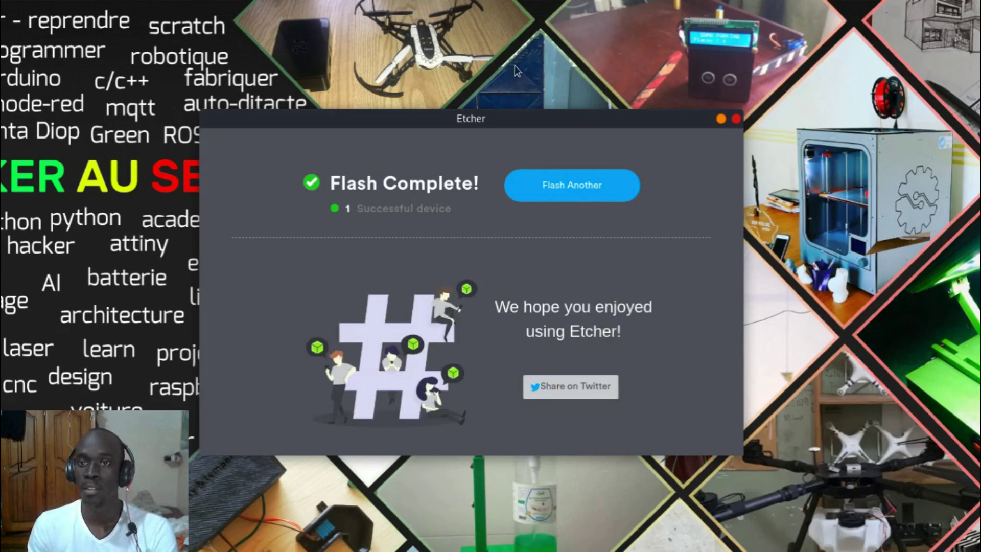
drag(526, 118, 548, 131)
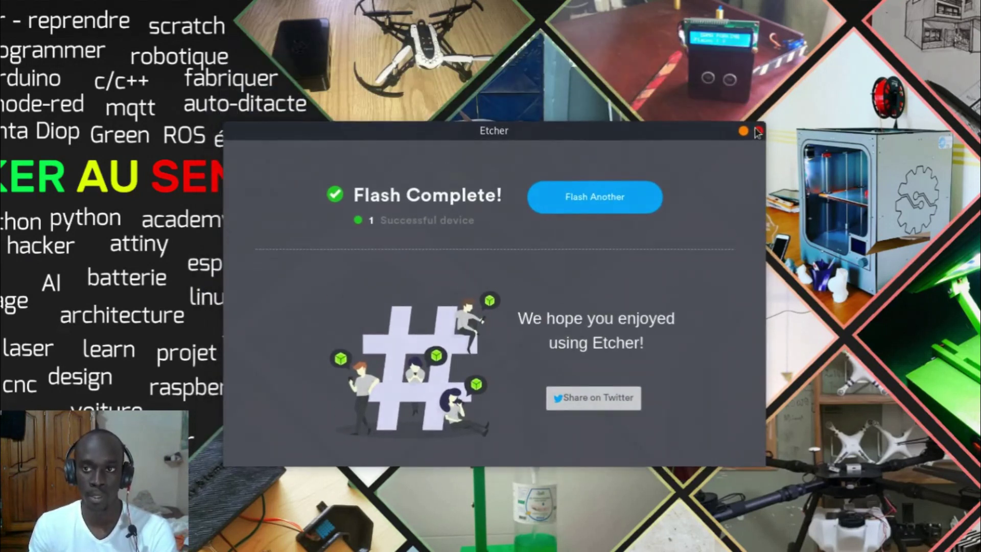
click(757, 131)
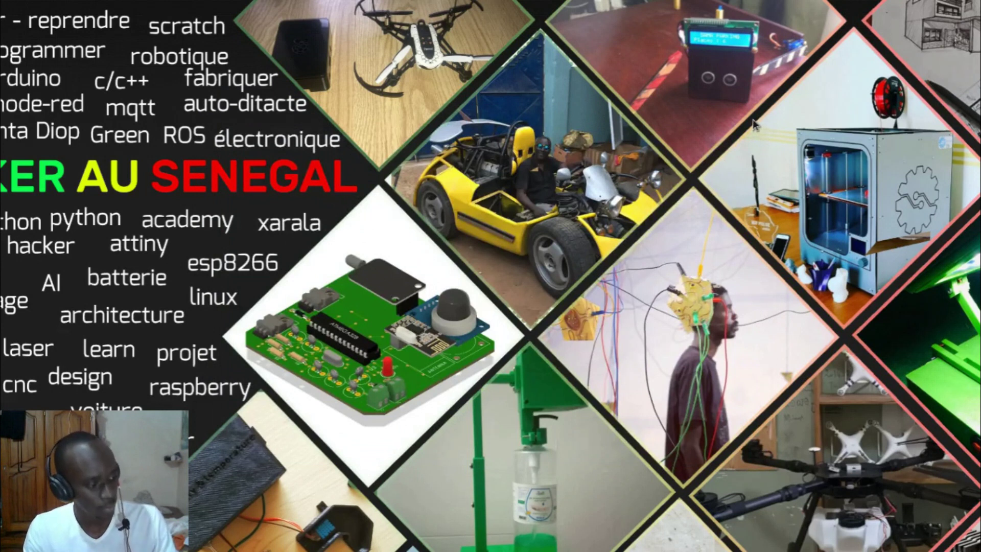